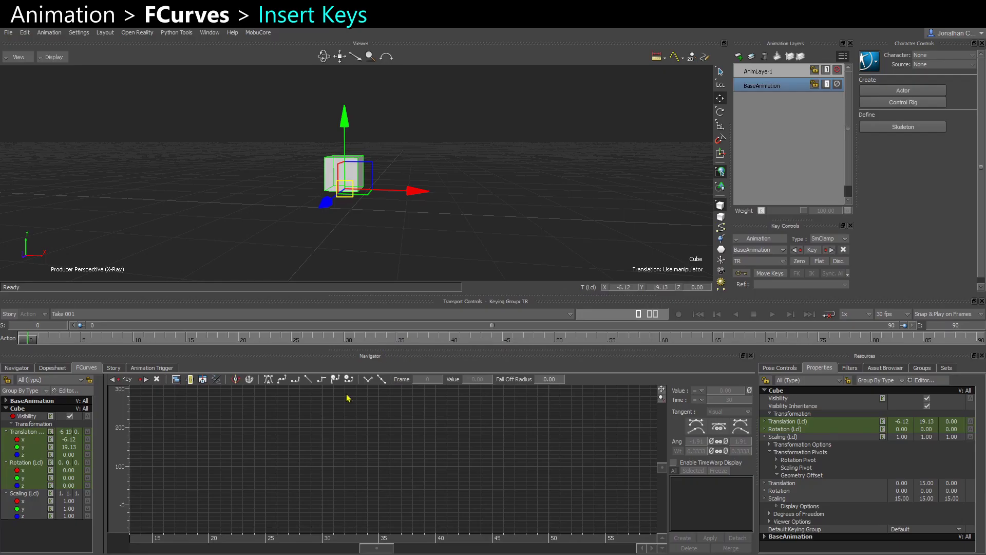
Set zero keys on the cube's translation and rotation at frame 0
mouse_move(218, 220)
ctrl+shift+mouse_down()
mouse_move(237, 220)
mouse_move(221, 228)
ctrl+shift+mouse_up()
click(395, 222)
key(ctrl+z)
ctrl+drag(332, 240, 350, 226)
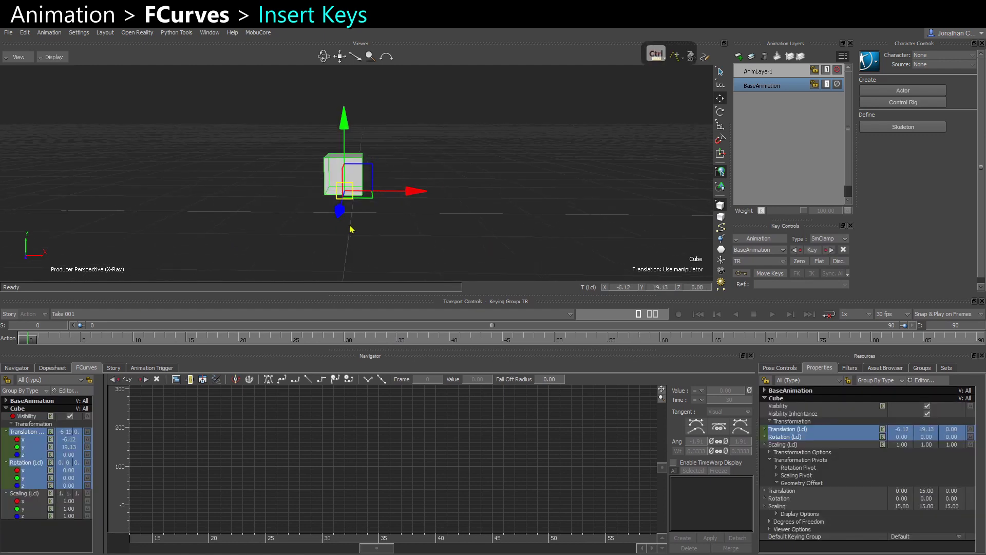
ctrl+shift+drag(431, 232, 419, 229)
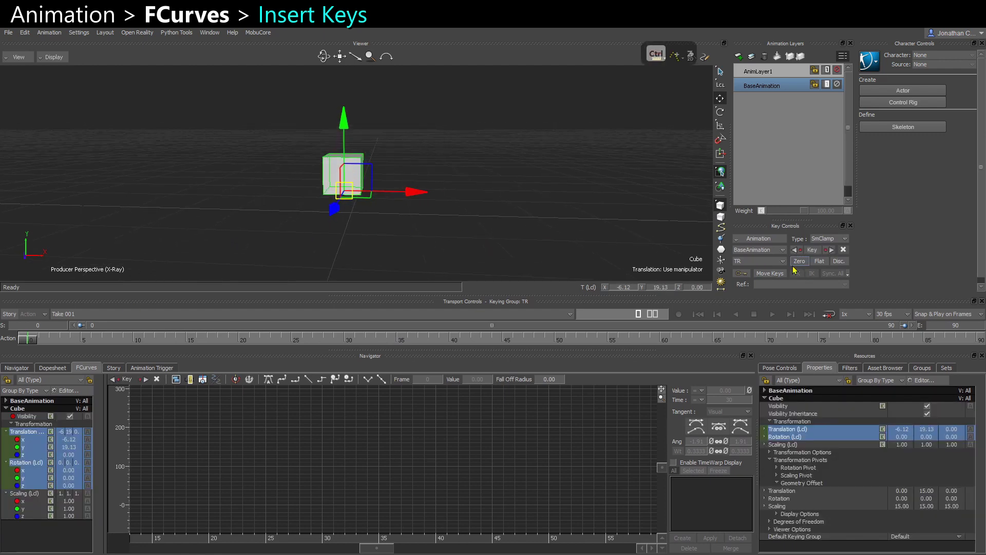
click(796, 263)
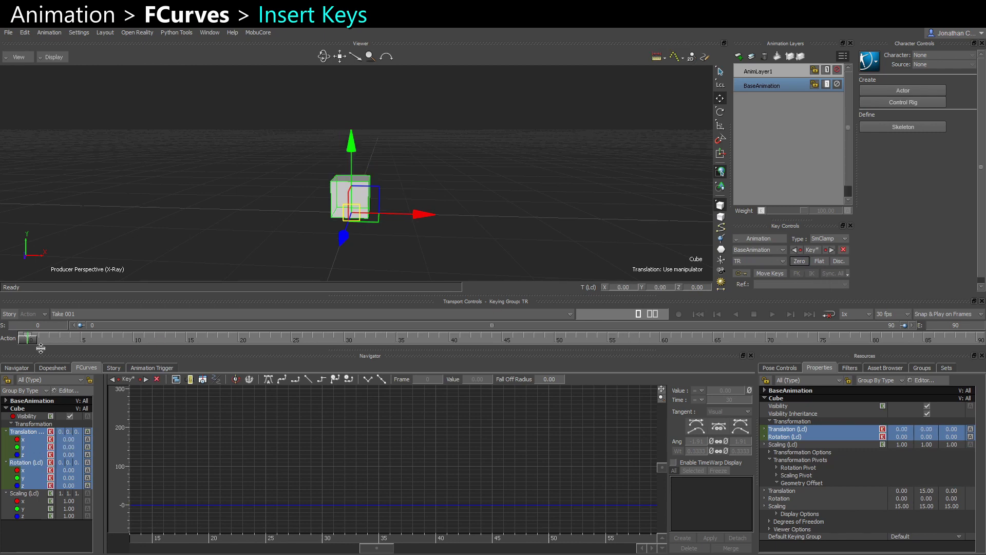
Move the current time to frame 14, with the curves framed around their frame 0 keys
shift+drag(254, 470, 305, 459)
drag(413, 508, 329, 437)
click(264, 432)
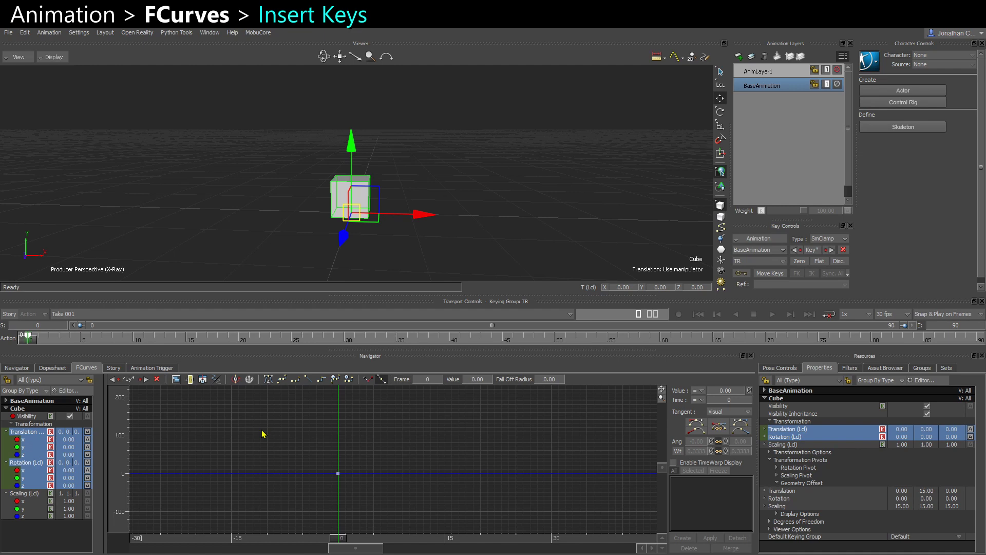
click(175, 338)
ctrl+shift+drag(292, 272, 412, 236)
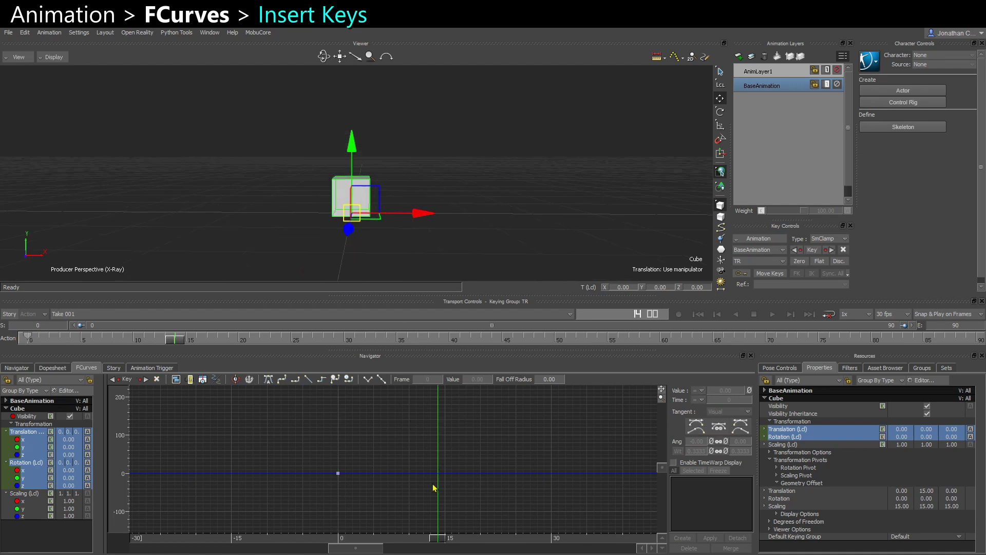
Try inserting a single key on the X translation curve near frame 13 at a value of about 4.37, and undo it
key(m)
click(439, 473)
ctrl+drag(462, 456, 462, 506)
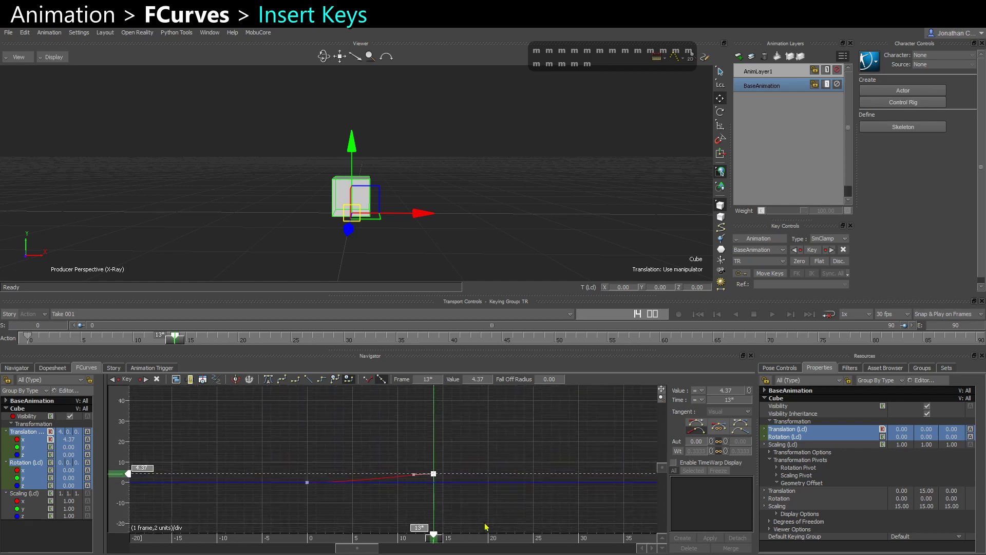
key(ctrl+z)
key(ctrl+z)
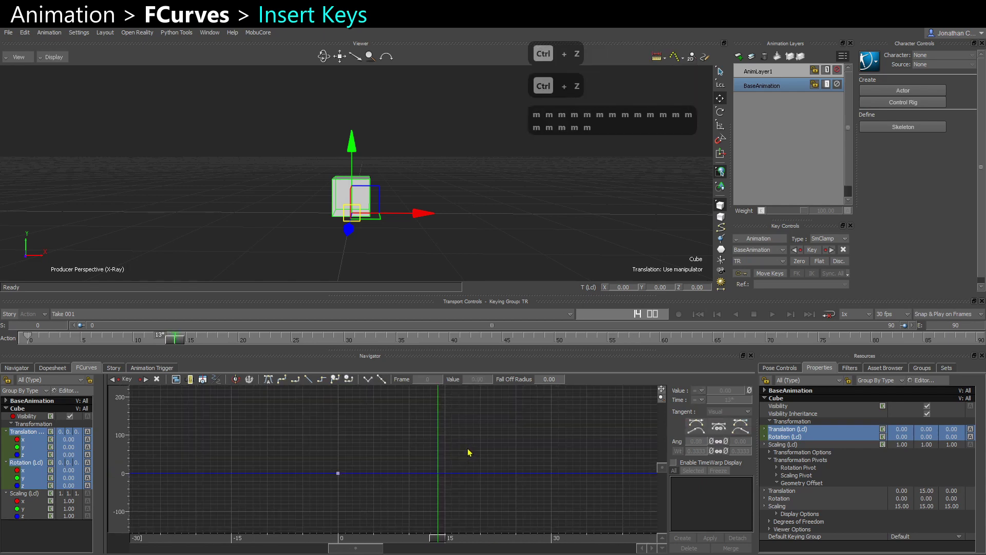
Insert keys on the cube's translation and rotation curves at frame 14, and isolate the X translation curve in the front view
key(alt+i)
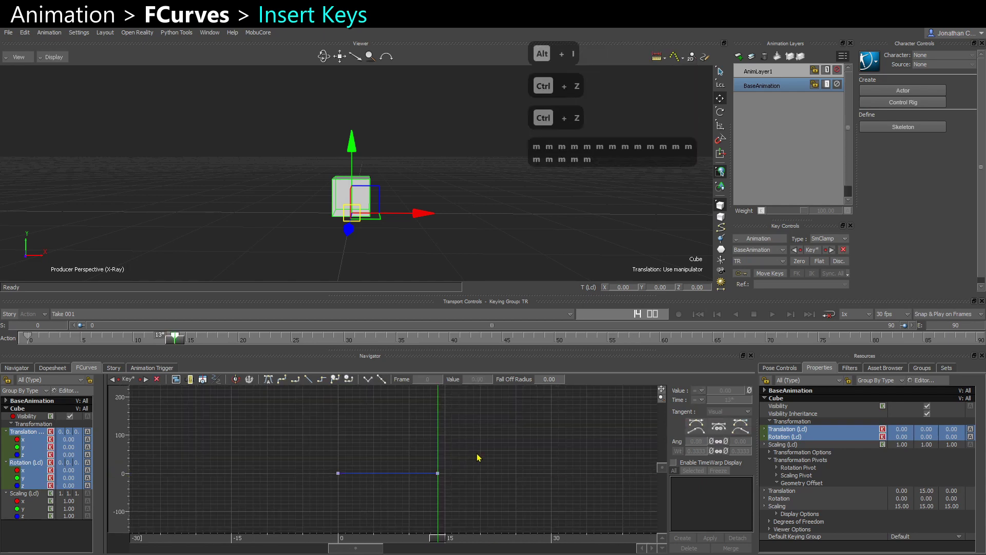
click(23, 439)
key(ctrl+f)
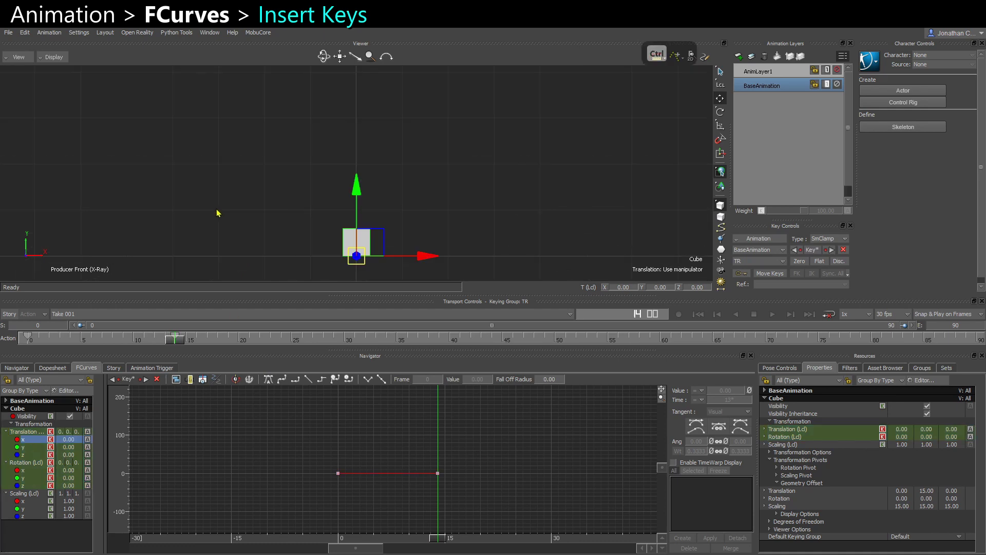
shift+drag(275, 251, 179, 203)
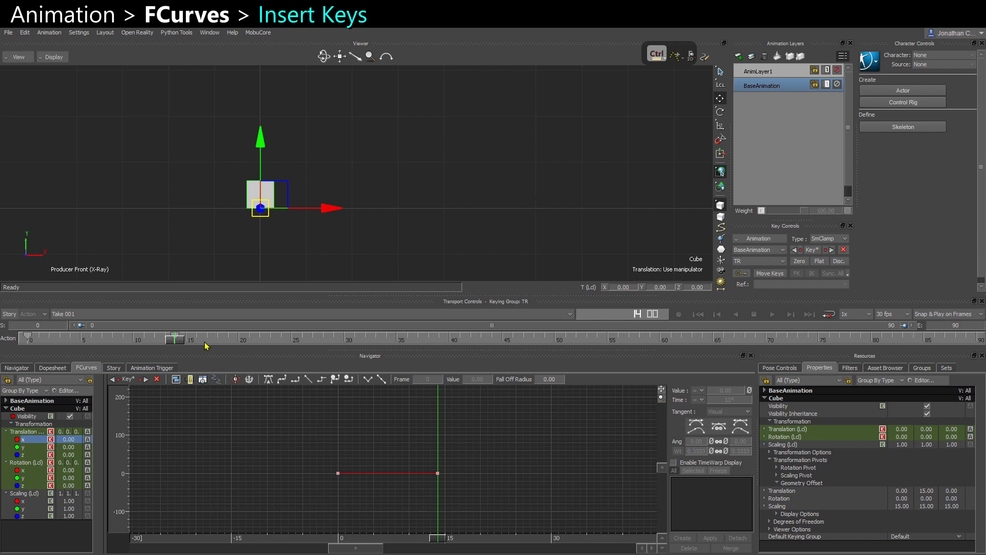
Select the X translation key at frame 14 and raise its value to about 15.99
ctrl+drag(415, 455, 482, 516)
drag(382, 466, 453, 518)
shift+drag(447, 490, 448, 461)
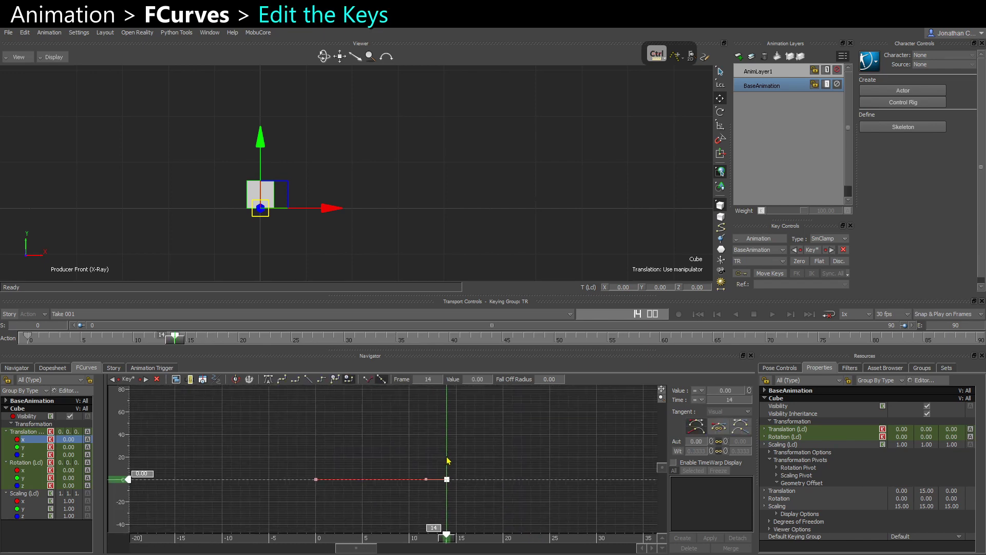
ctrl+drag(374, 471, 429, 475)
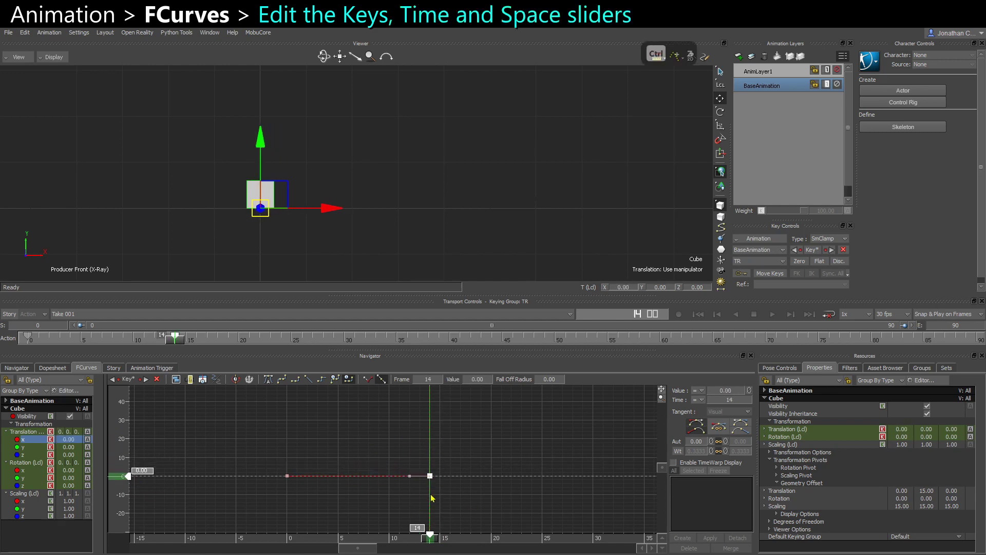
drag(128, 479, 124, 452)
click(344, 503)
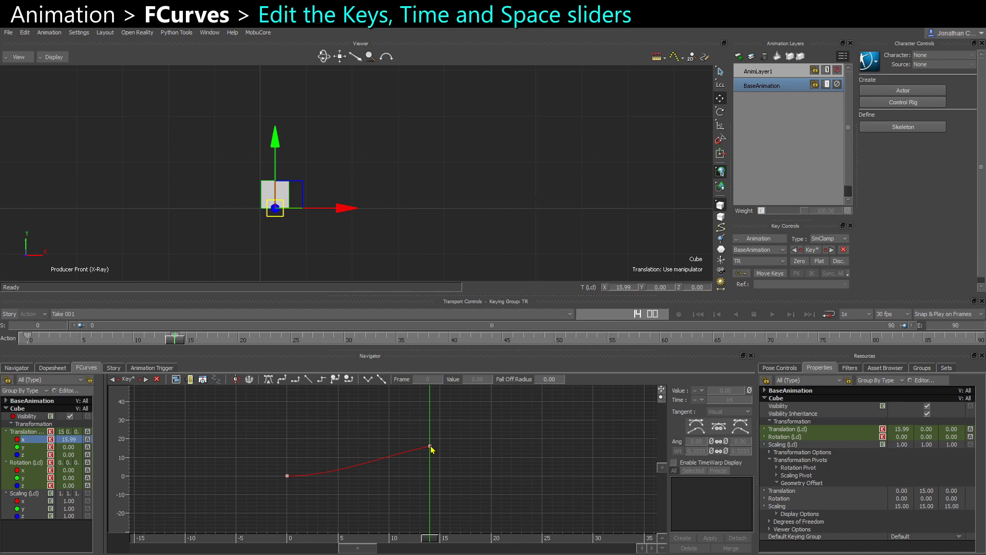
Try moving the X translation key at frame 14 to frame 16, and undo the move
drag(387, 436, 468, 522)
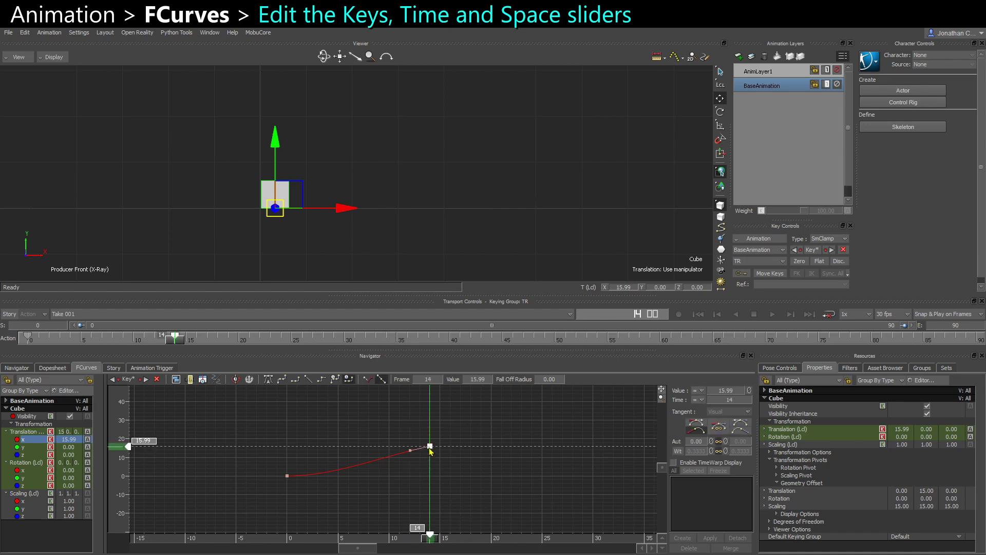
drag(431, 451, 448, 464)
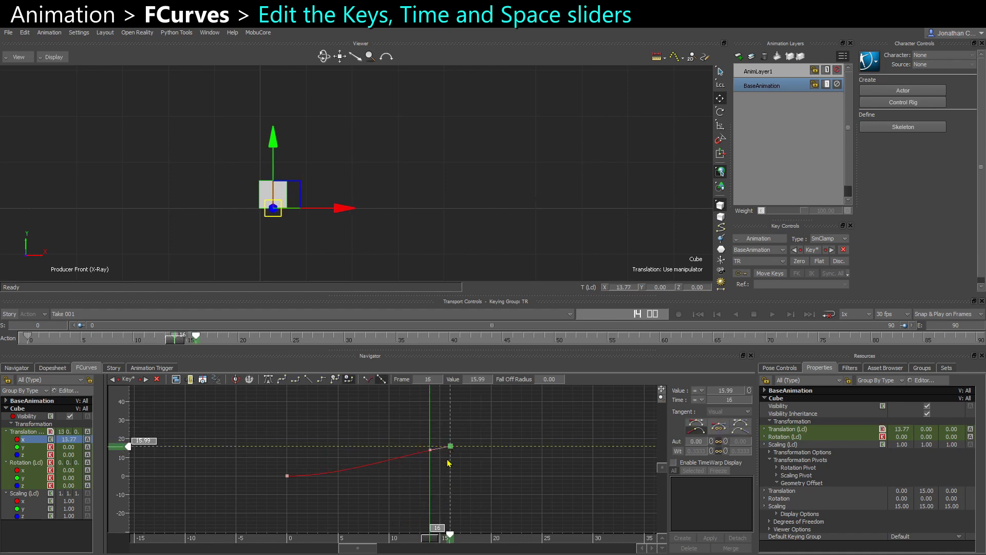
key(ctrl+z)
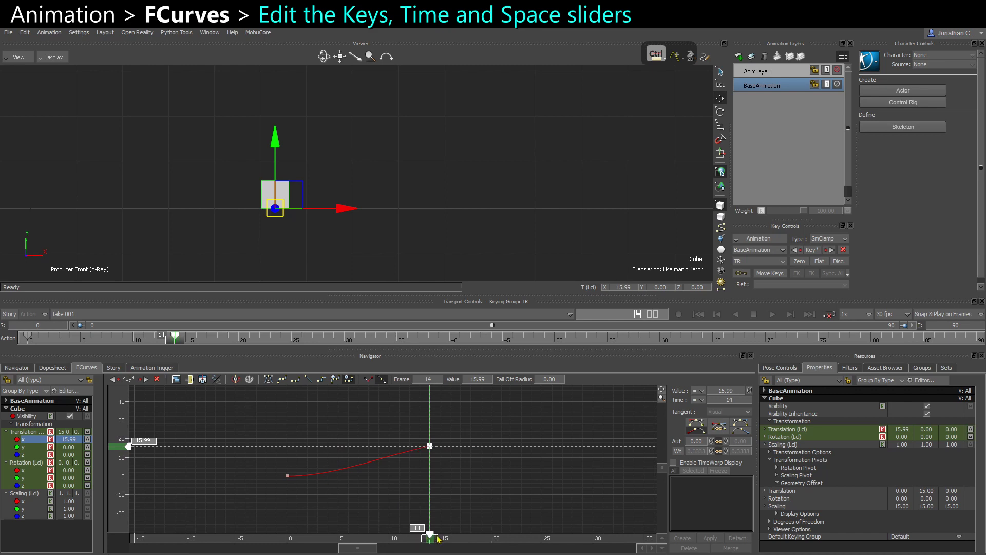
key(ctrl+z)
key(ctrl+z)
Move the X translation key at frame 14 to frame 27, keeping its value
drag(432, 537, 532, 530)
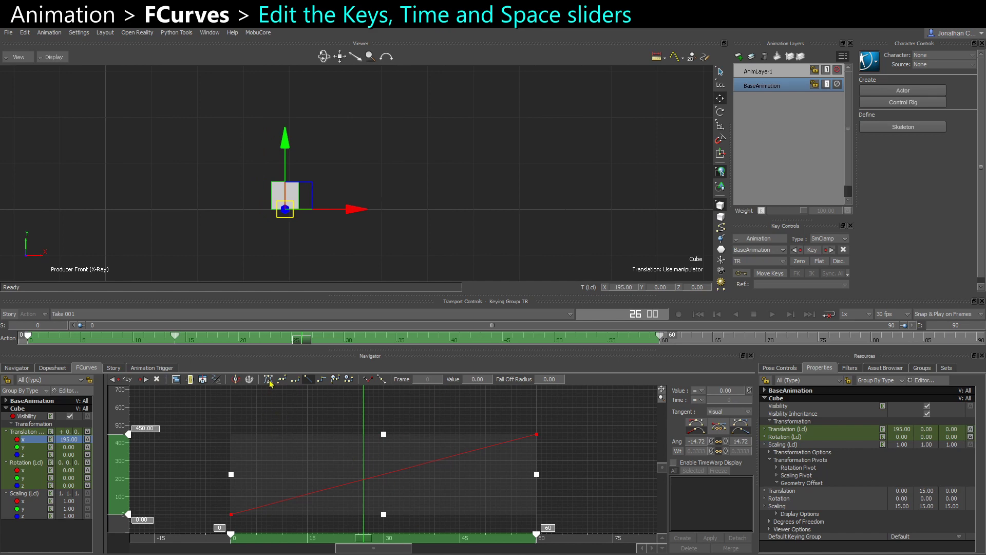
Change the two selected keys of the linear X translation curve to smooth auto tangents
click(269, 379)
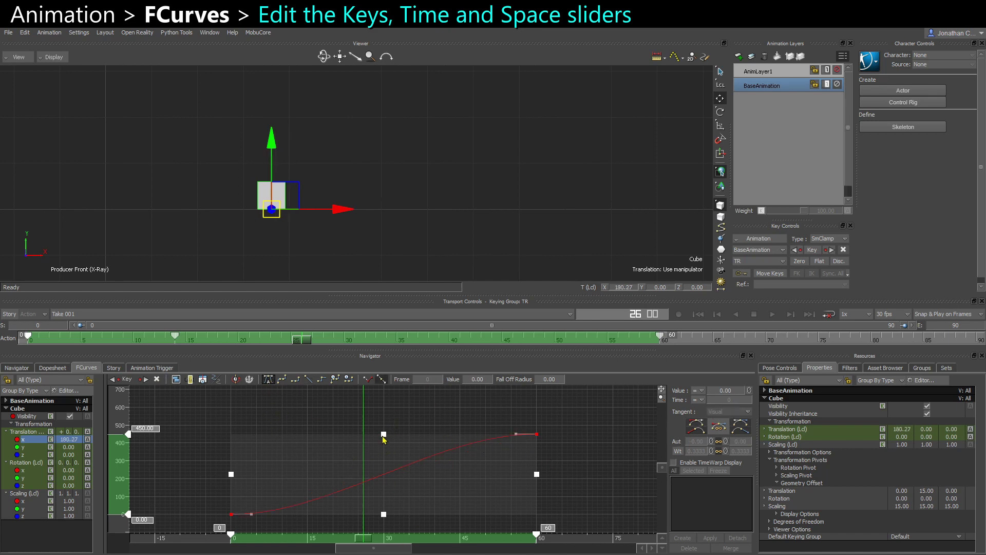
Try scaling the selected curve up in value and compressing it in time with its bounding box, undoing each change
drag(383, 436, 364, 407)
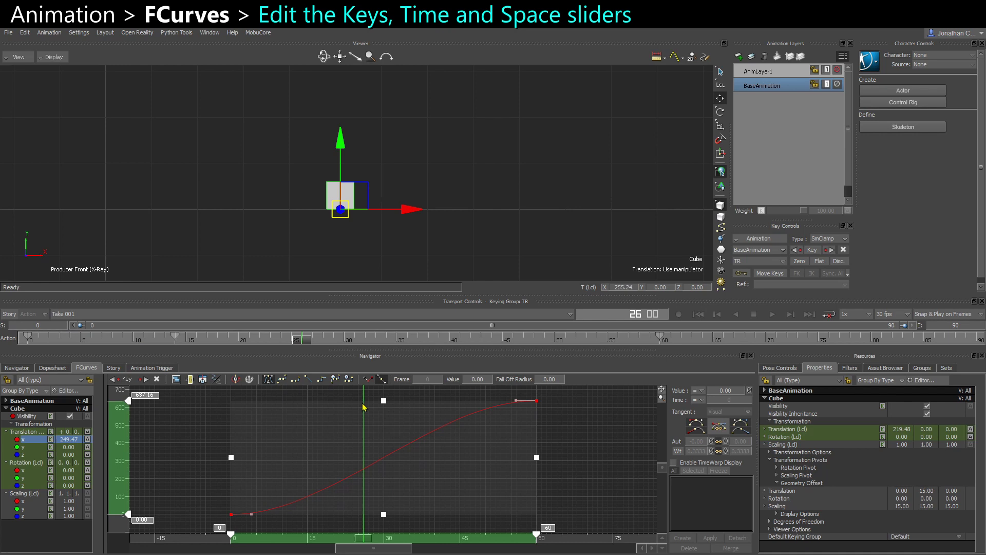
key(ctrl+z)
drag(539, 476, 404, 460)
key(ctrl+z)
Try lowering the selected keys' upper value limit and shortening their end time from frame 60, undoing each change
mouse_move(128, 417)
mouse_down()
mouse_move(129, 447)
mouse_move(130, 436)
mouse_up()
key(ctrl+z)
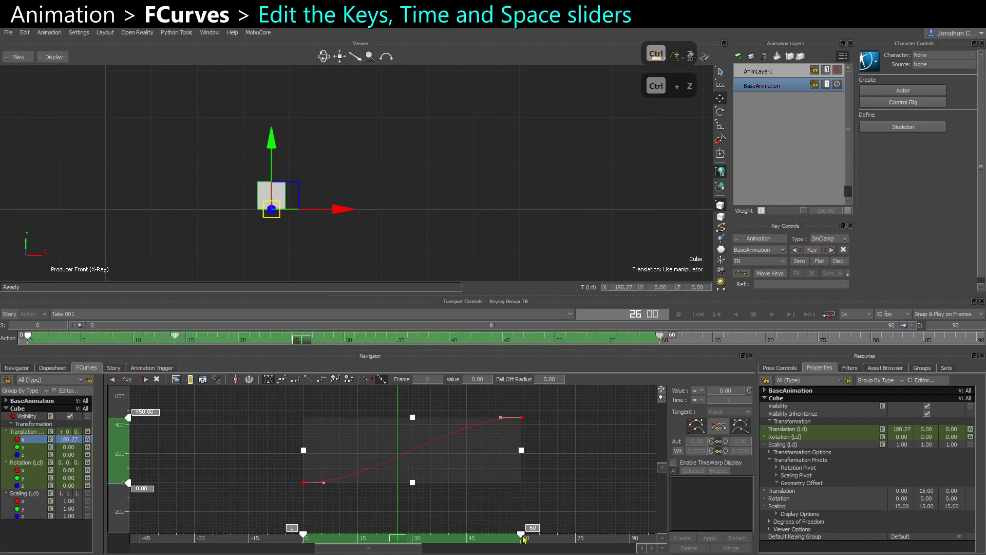
drag(521, 535, 477, 540)
key(ctrl+z)
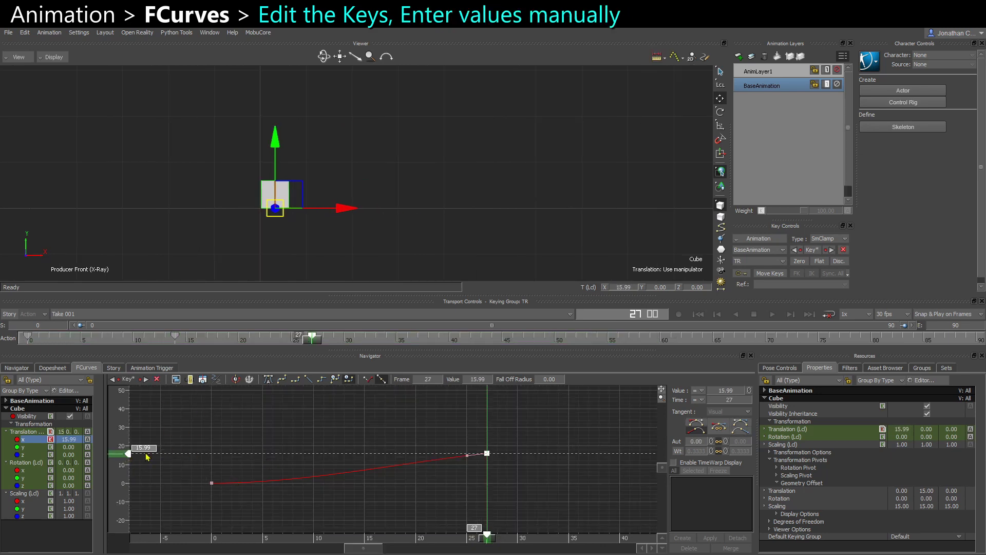
Set the value of the X translation key at frame 27 to 500 and frame the whole curve
double_click(149, 449)
text(500)
key(Return)
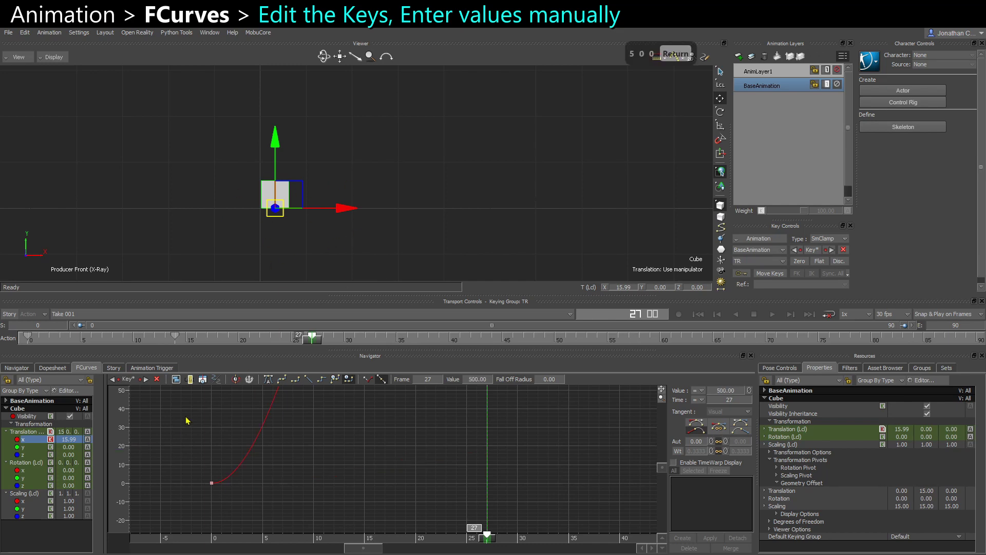
click(369, 480)
key(f)
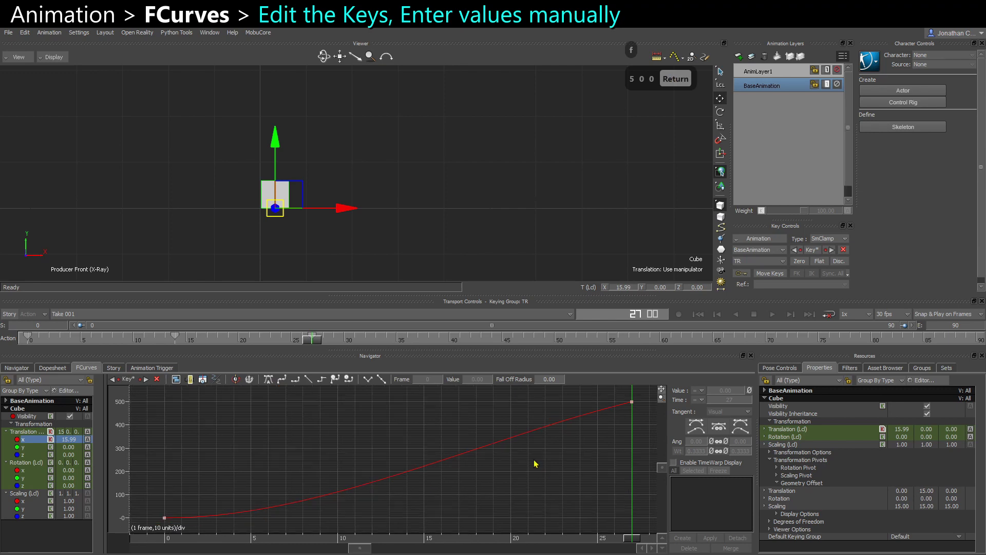
Move the X translation key at frame 27 to frame 45 and set the current time to frame 45
ctrl+drag(515, 454, 473, 482)
drag(473, 484, 645, 400)
shift+drag(578, 451, 513, 456)
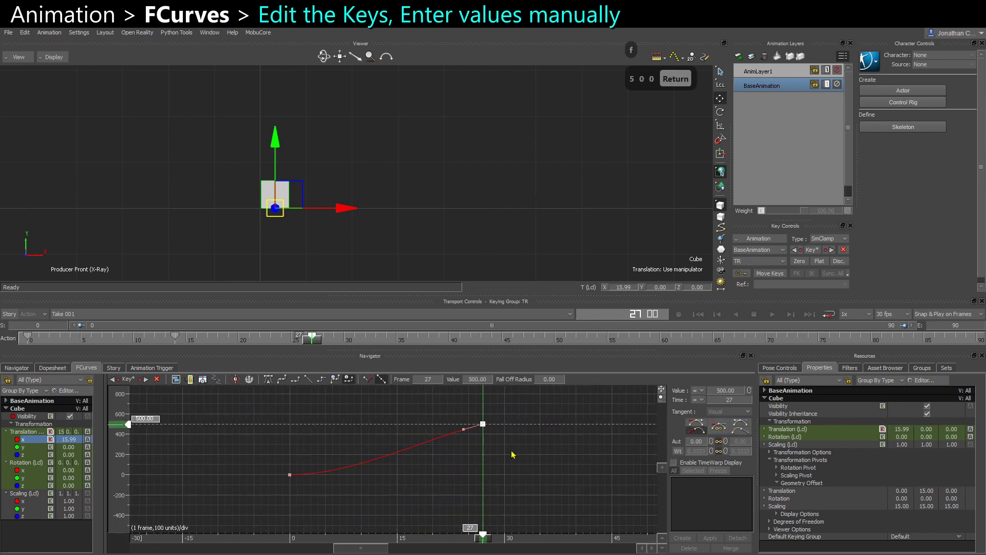
double_click(473, 528)
text(45)
key(Return)
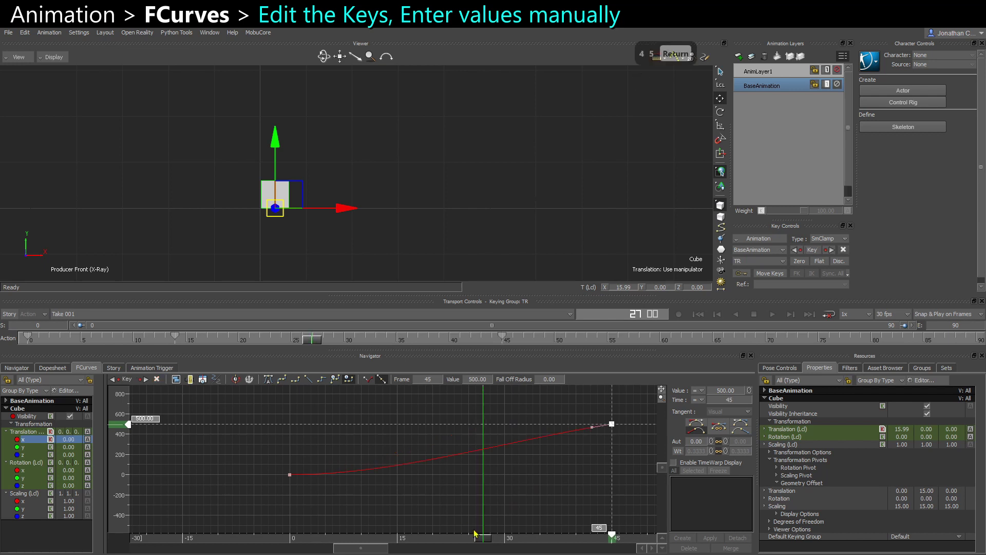
click(497, 495)
click(502, 338)
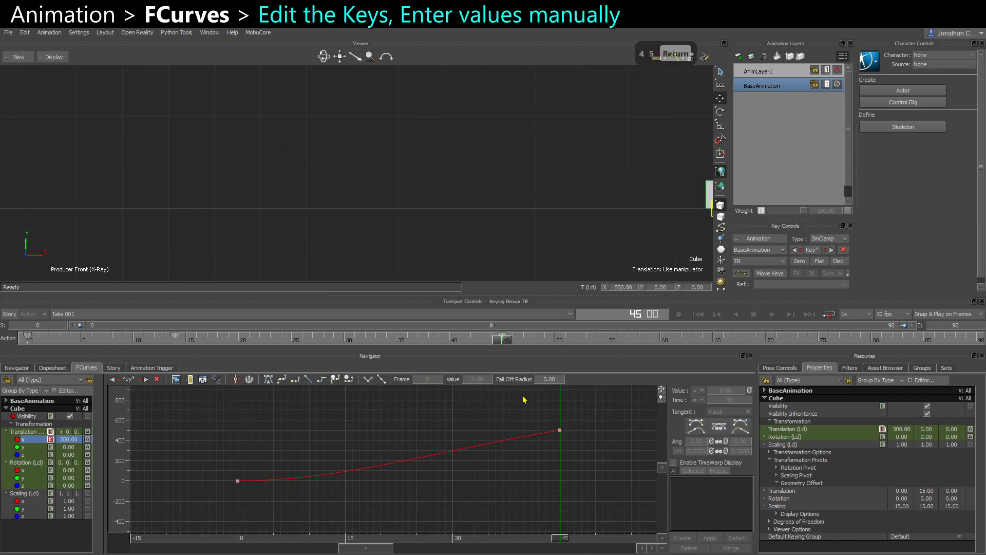
Select the X translation key at frame 45 and set its frame to 30, followed by 60
drag(523, 395, 615, 483)
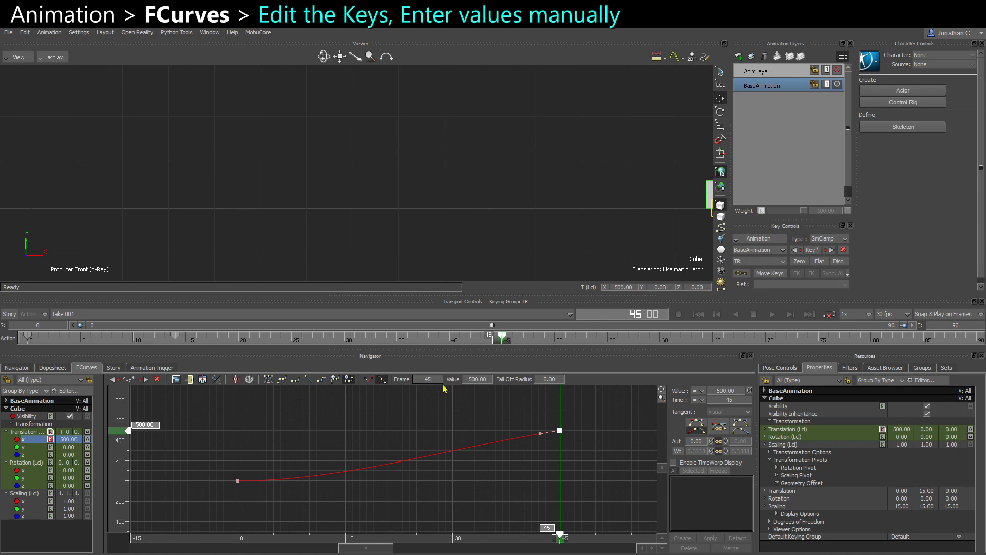
text(30)
key(Return)
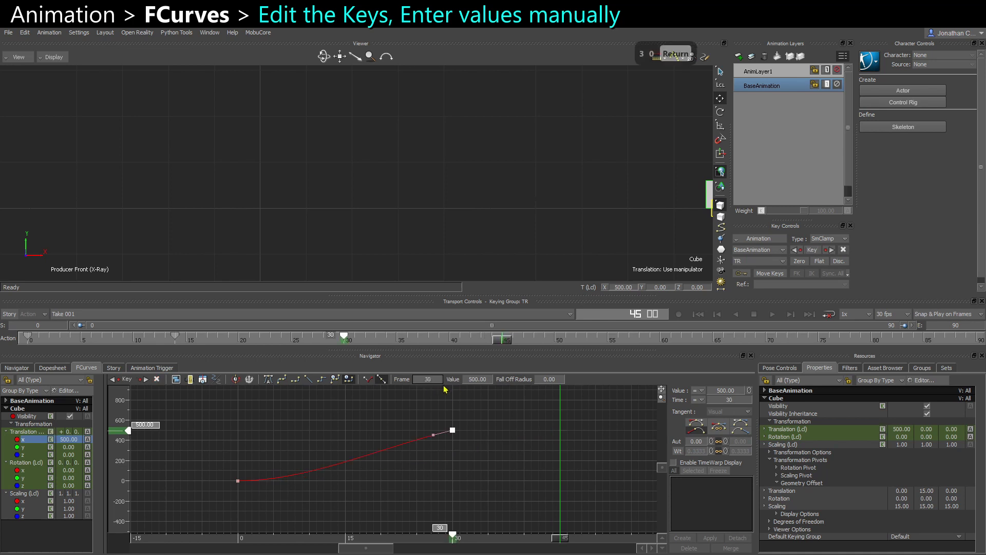
text(60)
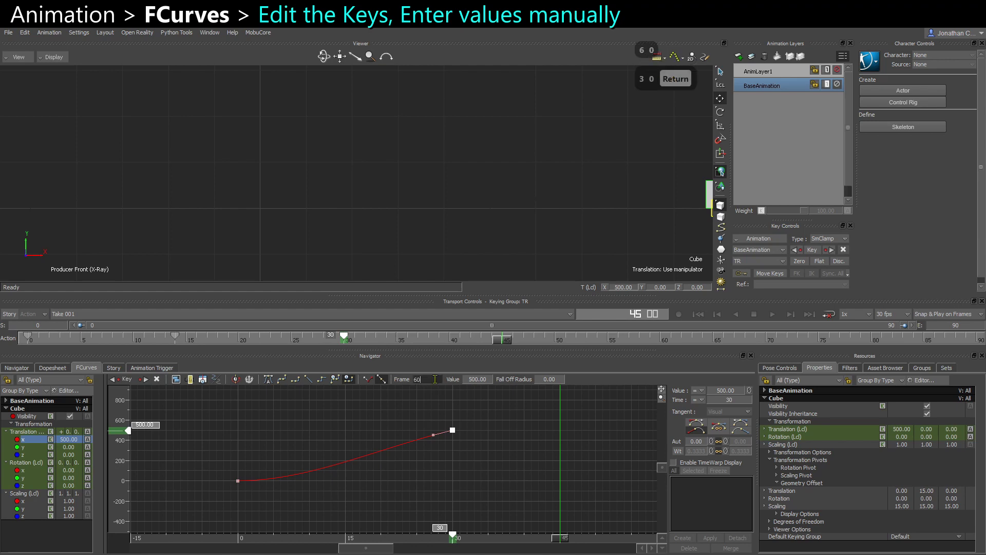
key(Return)
Set the value of the X translation key at frame 60 to 450
shift+drag(543, 465, 487, 460)
ctrl+drag(487, 460, 486, 437)
click(477, 380)
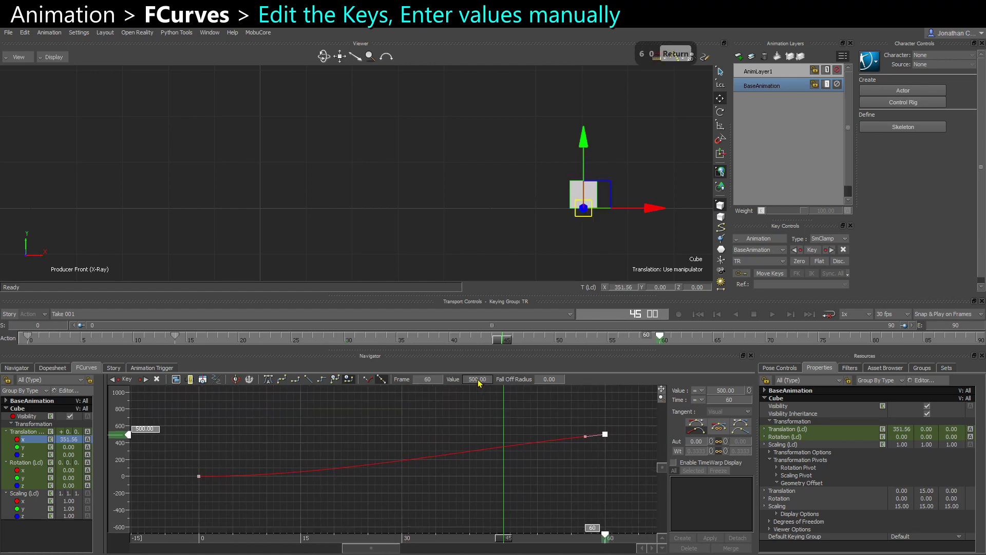
text(450)
key(Return)
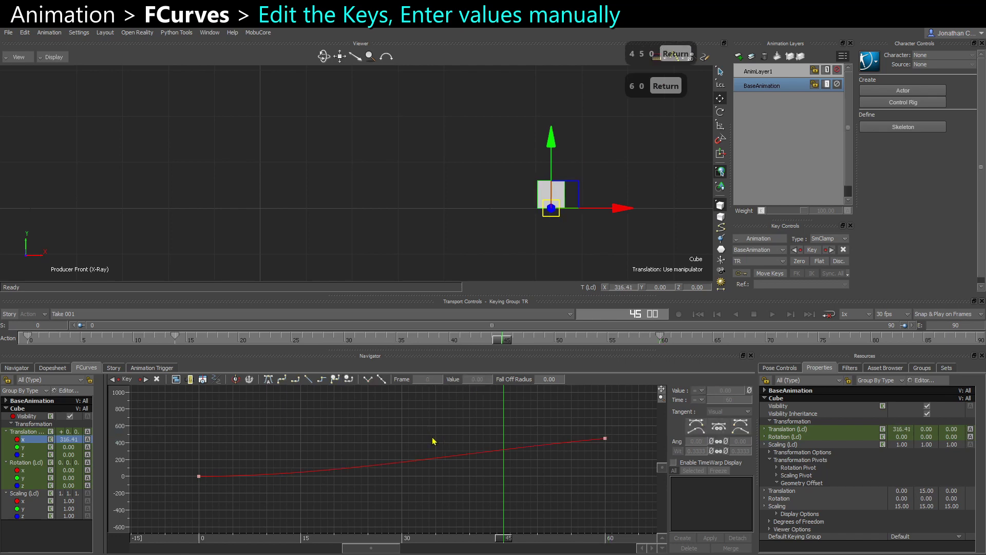
Select both X translation keys, set their value to 0 together, and undo the change
drag(159, 510, 621, 435)
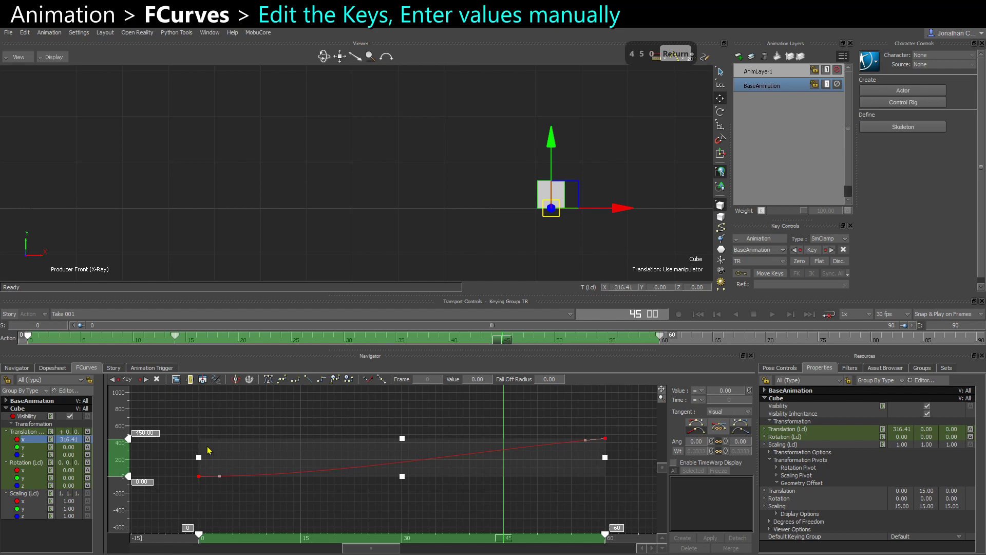
click(486, 379)
text(0)
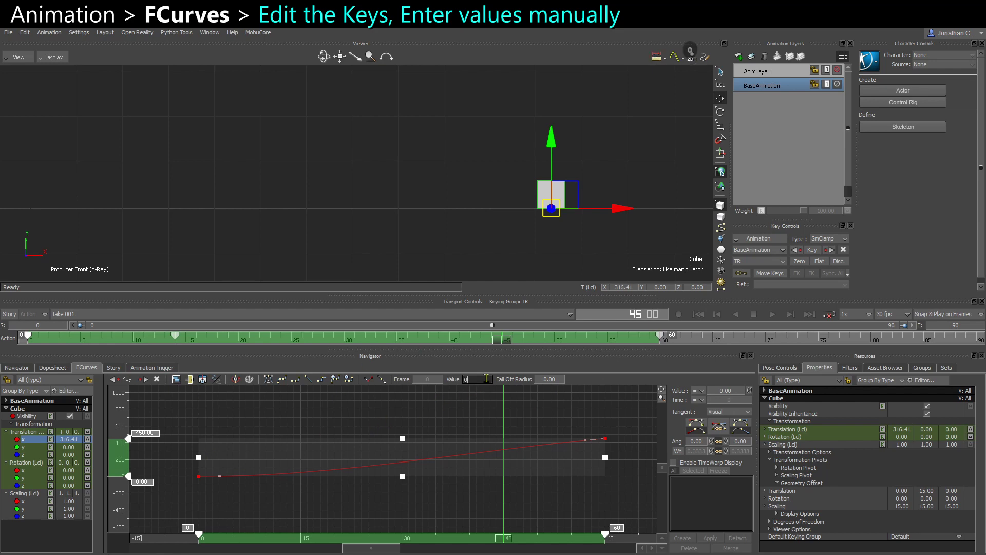
key(Return)
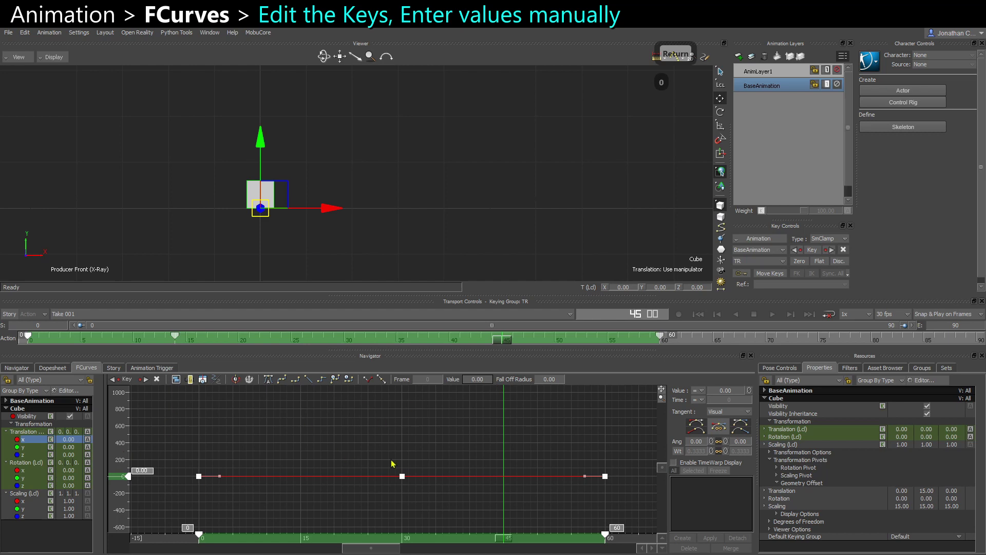
key(ctrl+z)
ctrl+drag(612, 224, 579, 225)
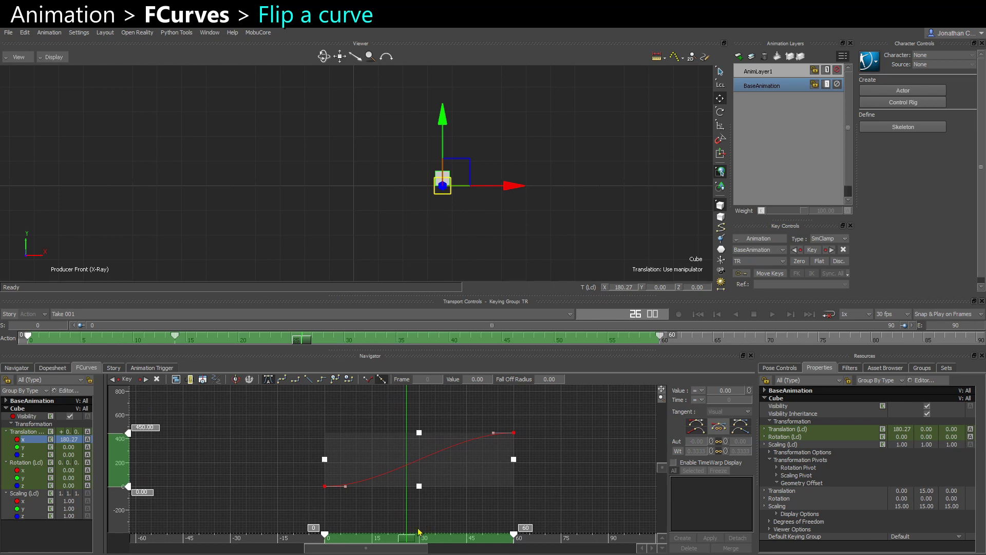
Set the current time to frame 38 and flip the X translation curve by changing its upper bounding value to -450
drag(403, 541, 452, 554)
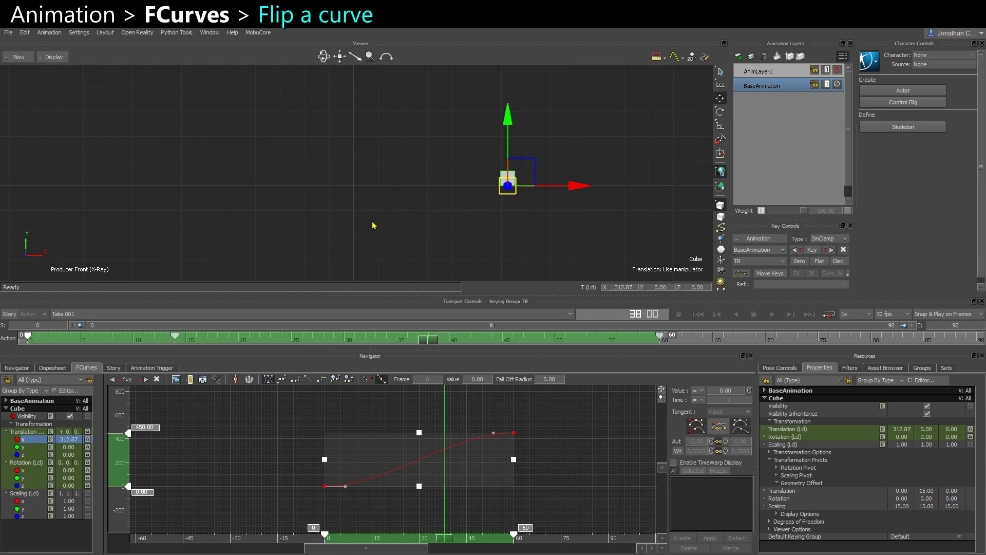
scroll(342, 174, up, 2)
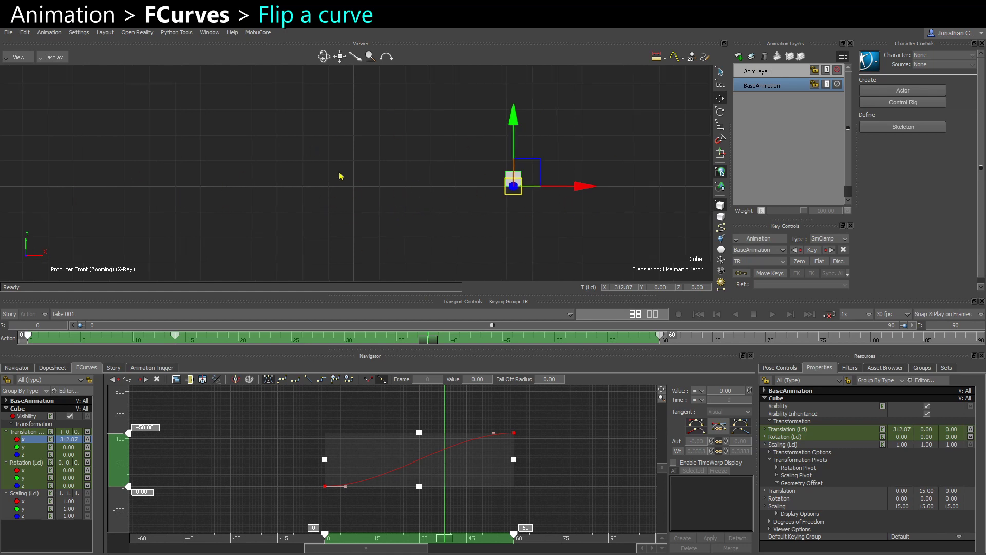
click(146, 428)
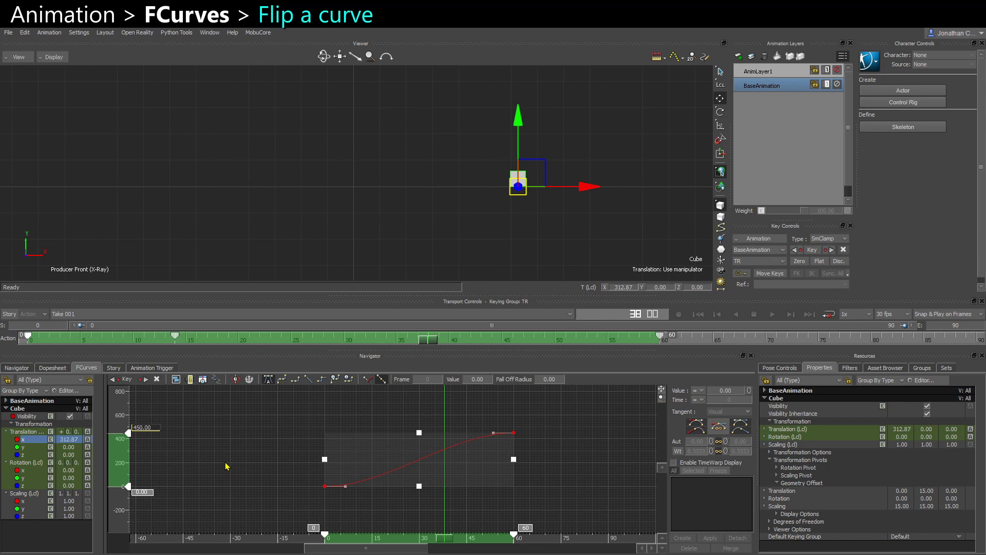
text(-)
key(Return)
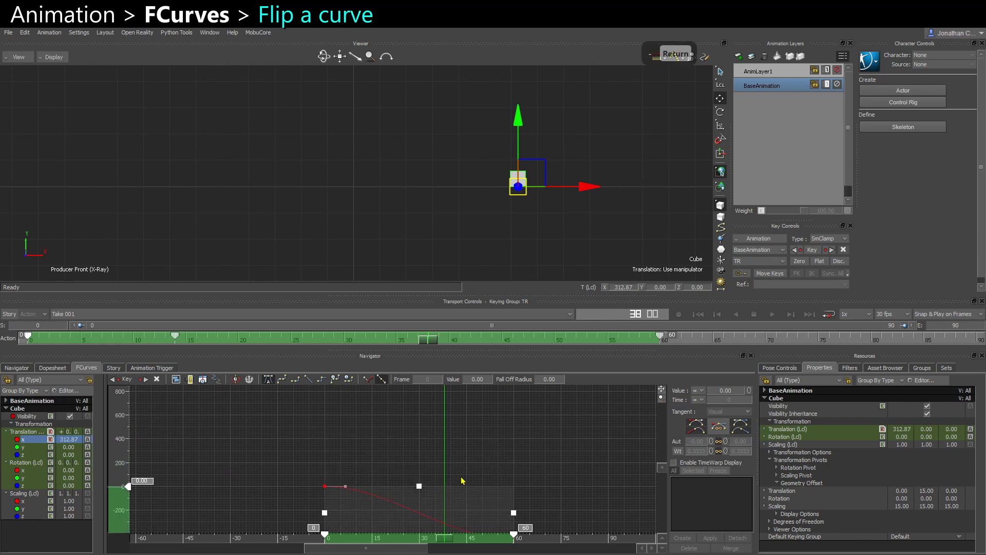
key(a)
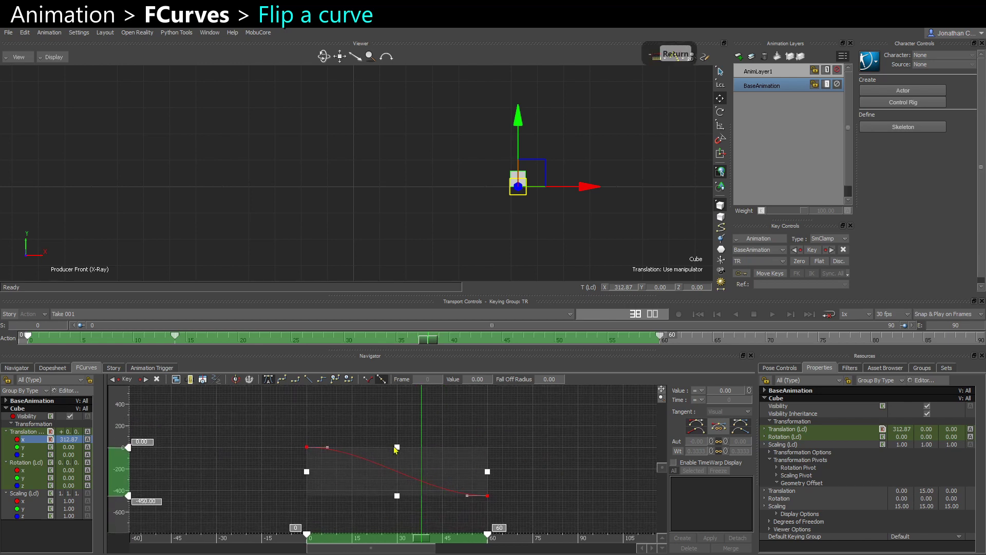
key(ctrl+z)
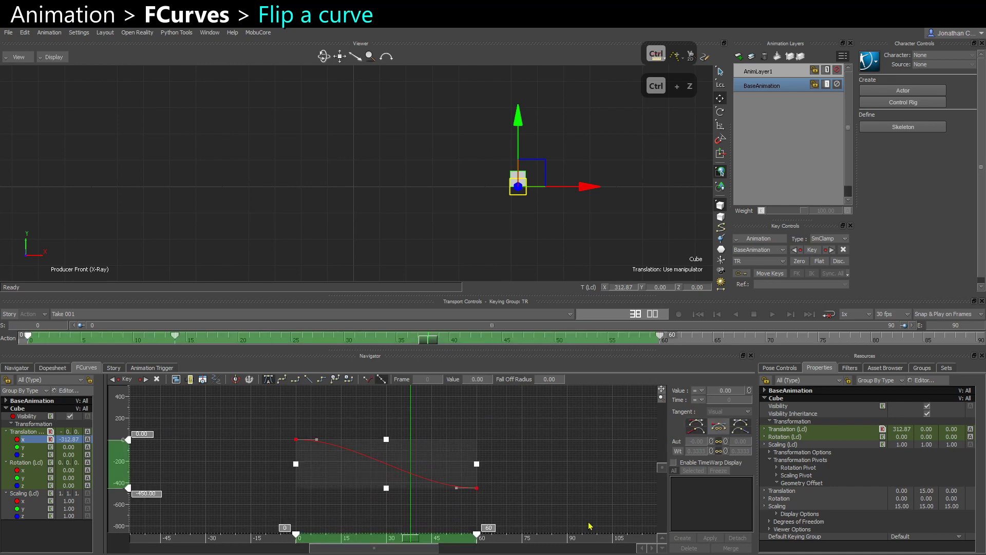
Set the lower bounding value of the flipped X translation curve to 450
click(139, 493)
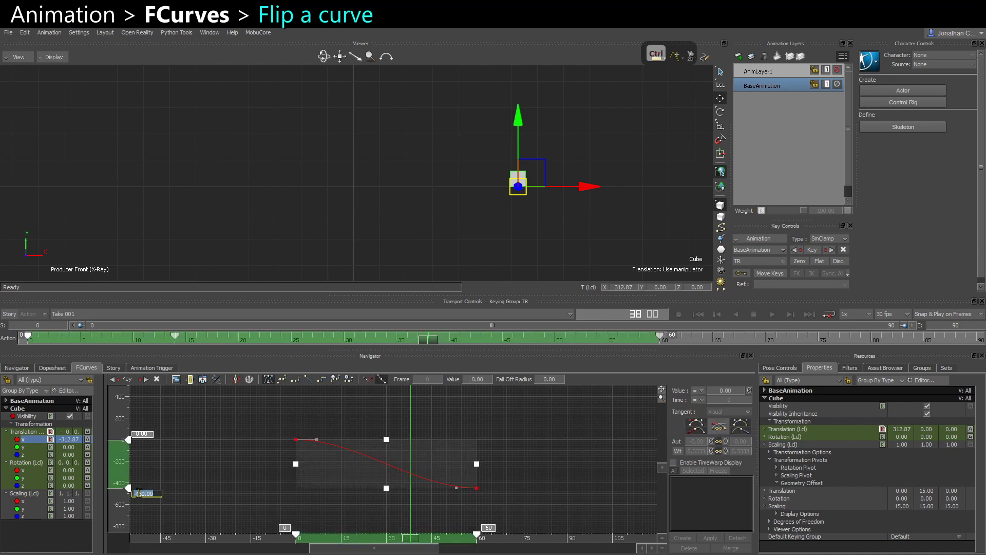
key(Left)
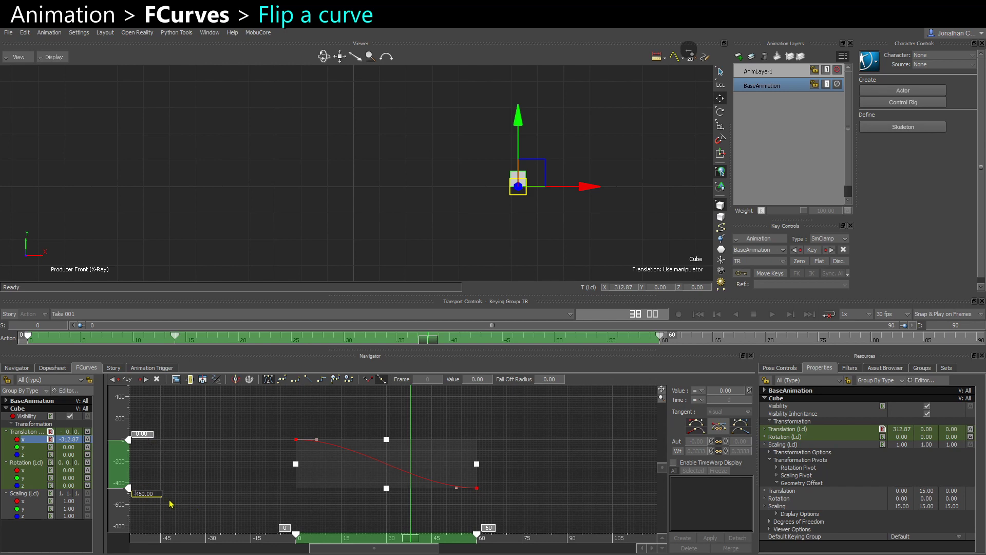
key(BackSpace)
key(Return)
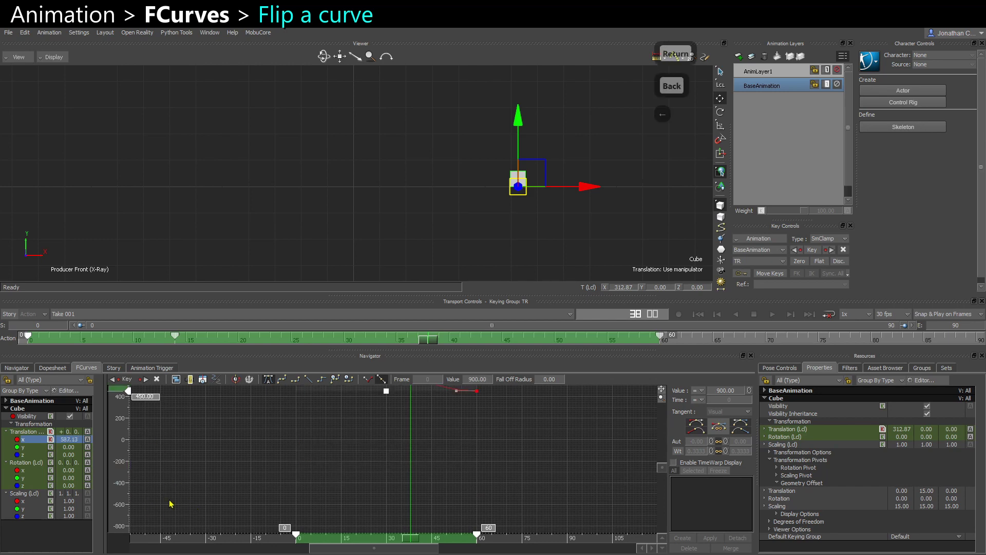
ctrl+drag(407, 446, 343, 436)
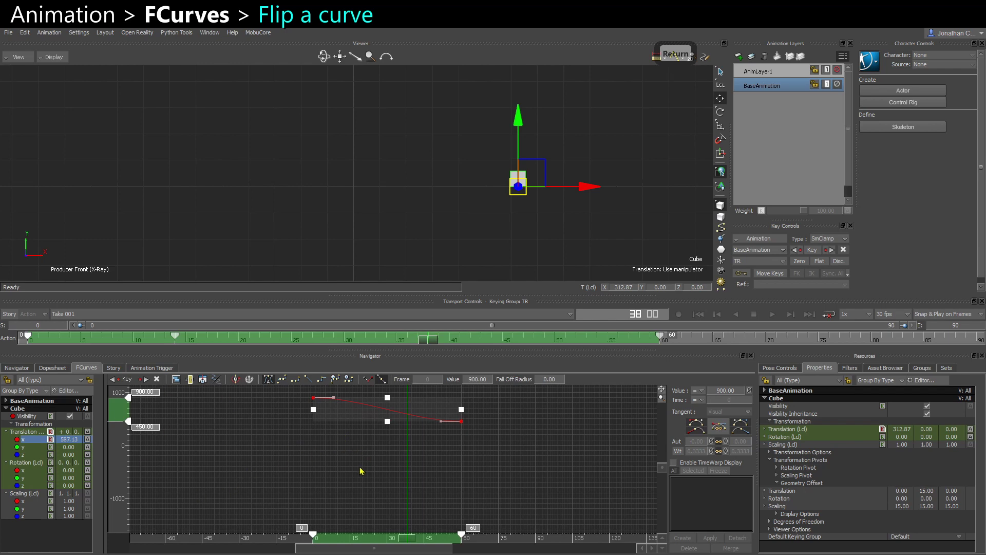
Set the upper bounding value of the X translation curve to 0 so it flips back
click(146, 392)
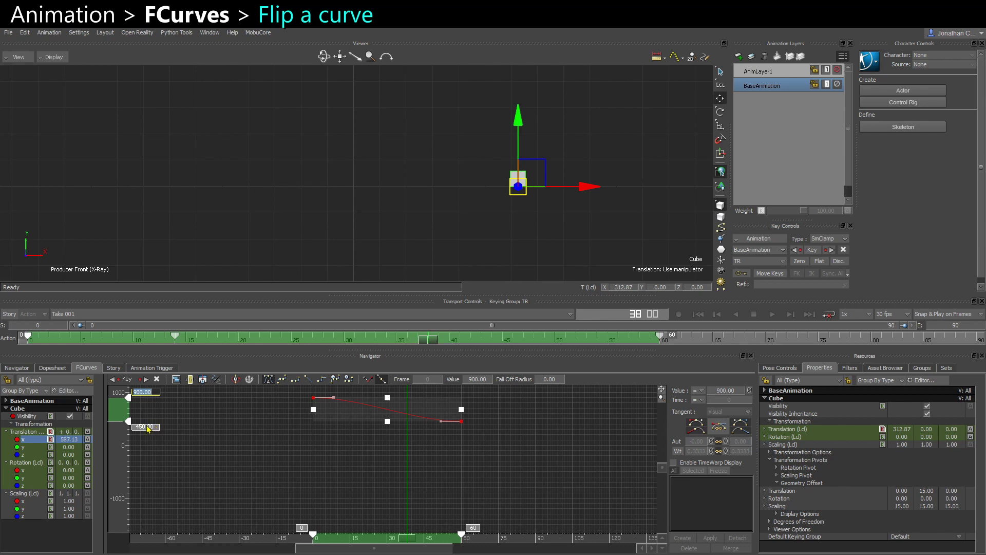
text(0)
key(Return)
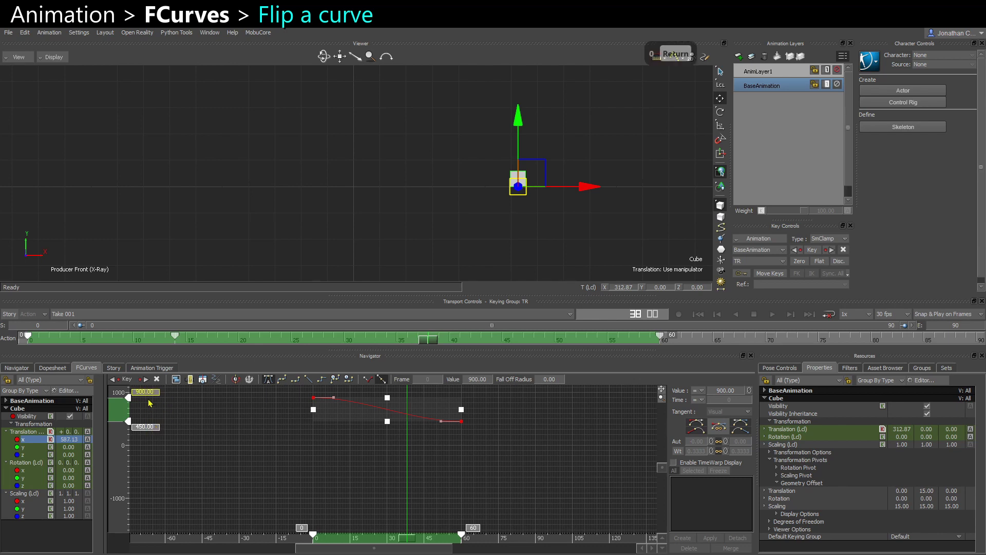
Set the lower bounding value of the upright X translation curve to 450
scroll(264, 452, up, 2)
middle_drag(303, 455, 298, 481)
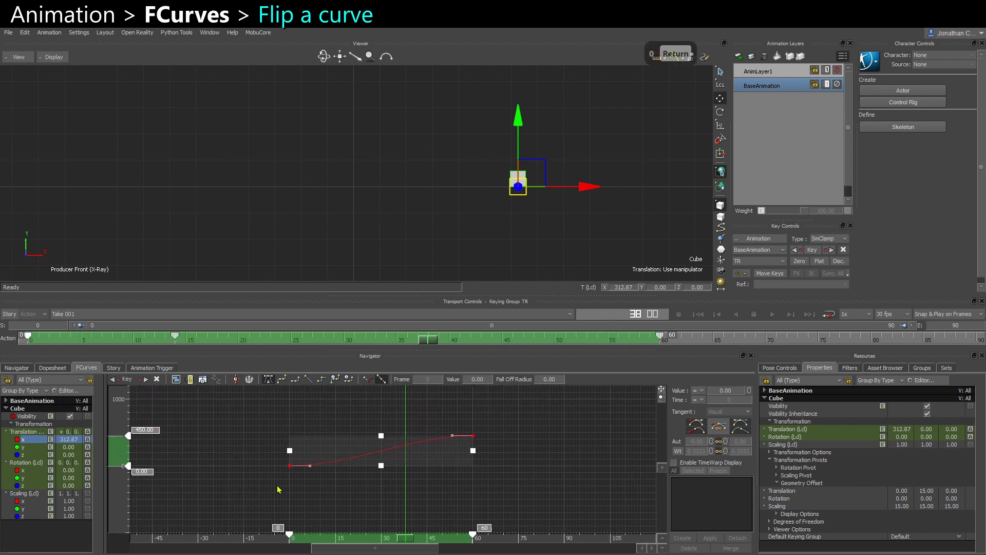
ctrl+drag(271, 493, 231, 425)
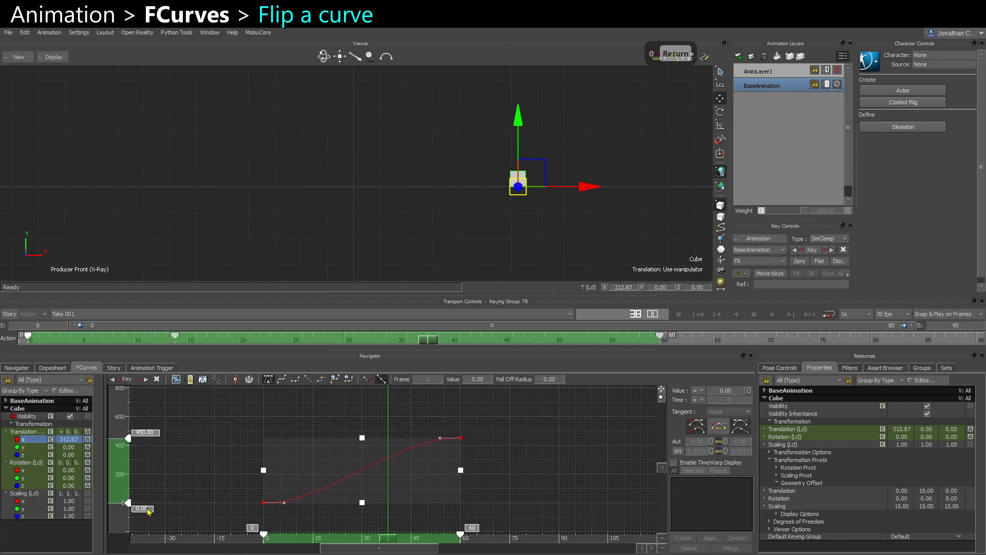
click(148, 509)
text(450)
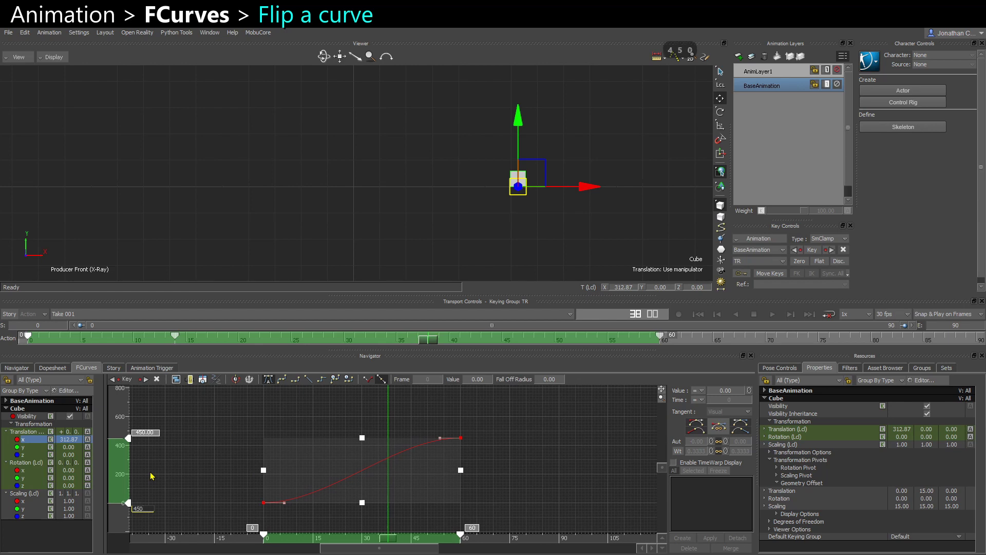
key(Return)
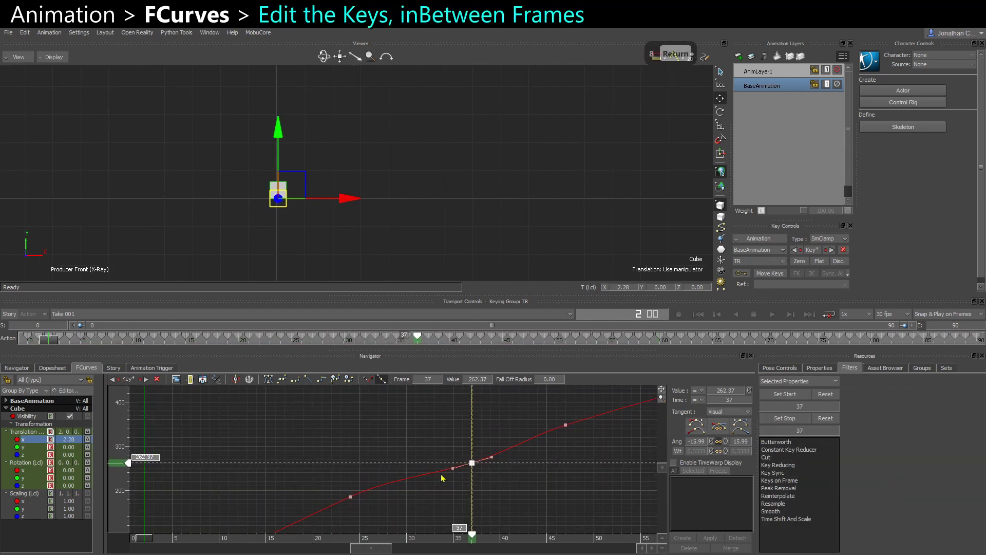
Change the transport snapping to Play on Frames and move the selected X translation key at frame 37 between whole frames
ctrl+drag(442, 475, 482, 507)
mouse_move(442, 537)
mouse_down()
mouse_move(430, 537)
mouse_move(441, 539)
mouse_up()
click(948, 314)
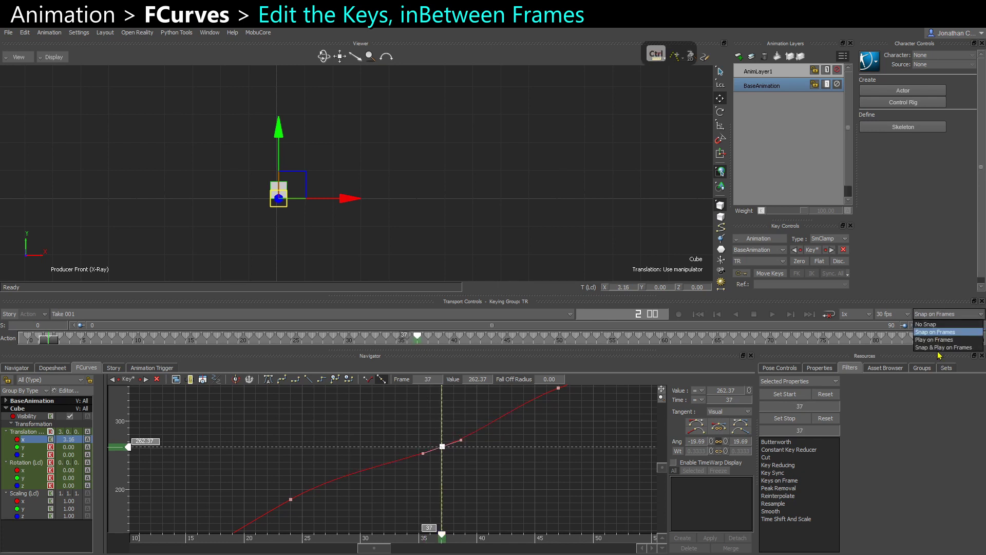
click(932, 342)
mouse_move(442, 535)
mouse_down()
mouse_move(461, 531)
mouse_move(403, 532)
mouse_move(448, 534)
mouse_up()
drag(426, 337, 420, 347)
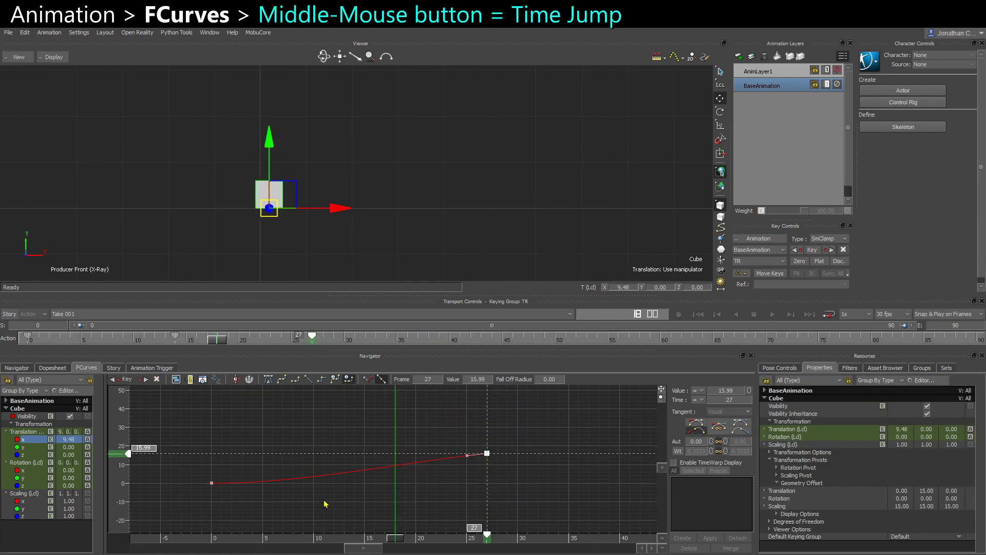
Jump the current time back and forth across the FCurves graph, including frames 26 and 35, ending at the frame 27 key
middle_click(326, 502)
middle_click(445, 497)
middle_click(480, 488)
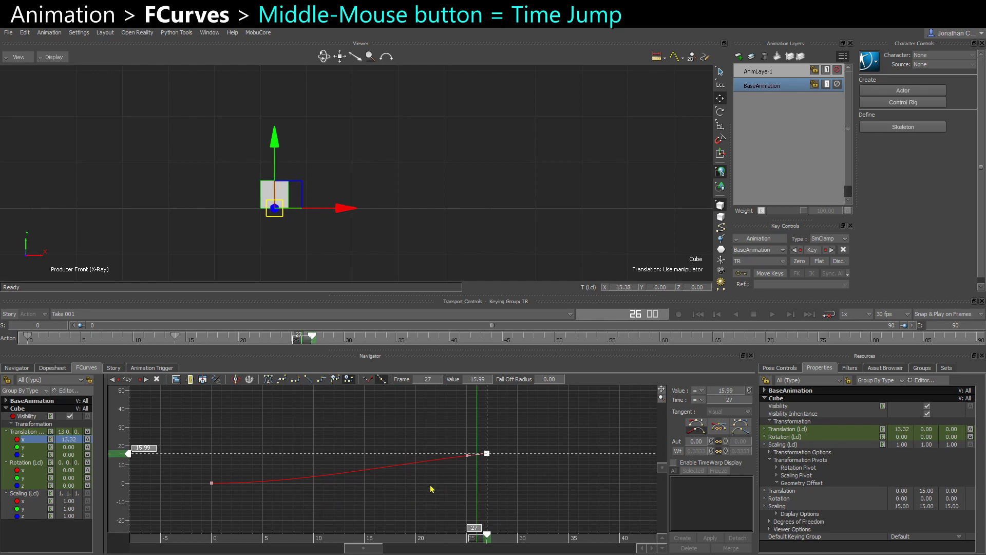
middle_click(353, 496)
middle_click(273, 498)
middle_click(568, 483)
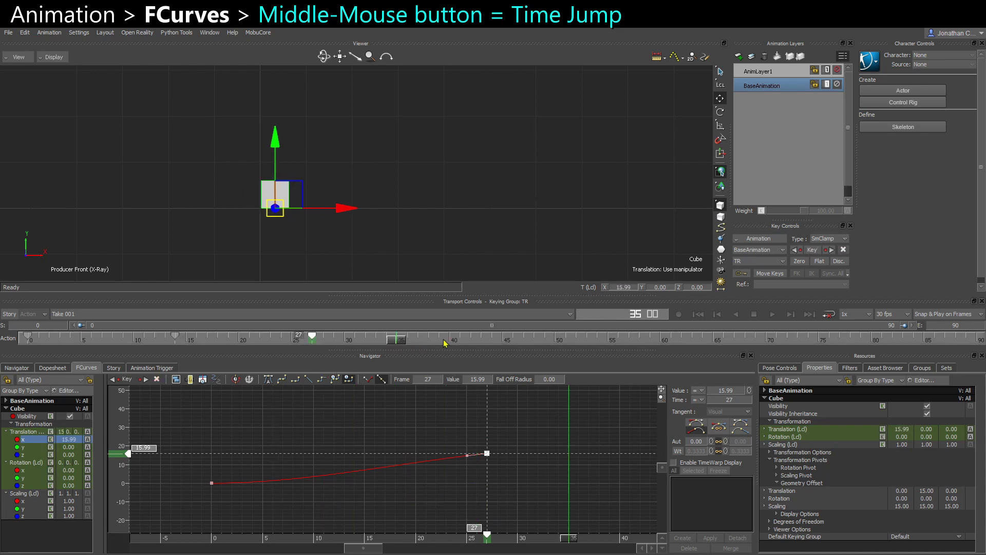
middle_click(610, 483)
middle_click(488, 478)
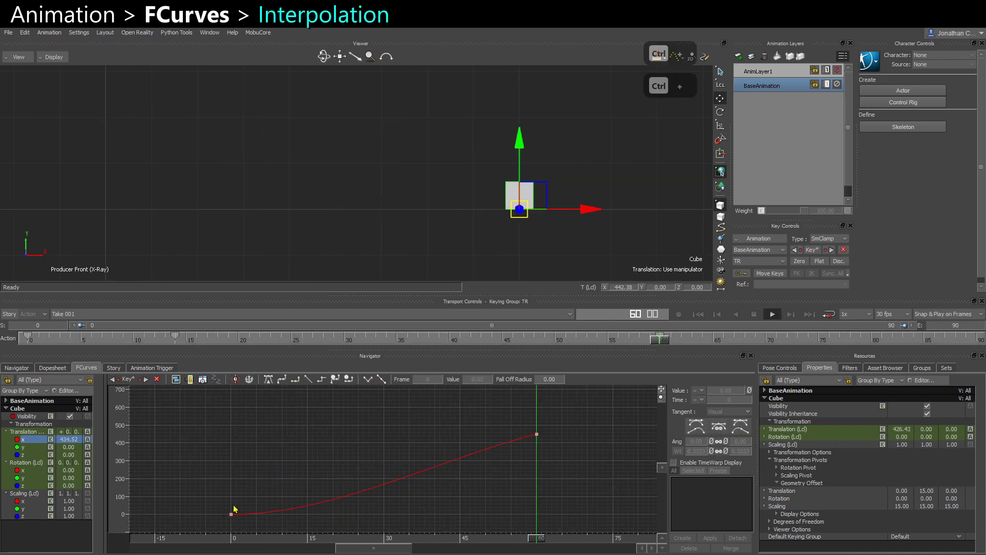
Select both X translation keys at frames 0 and 60 and apply the smooth interpolation that flattens both curve ends
ctrl+drag(203, 490, 244, 513)
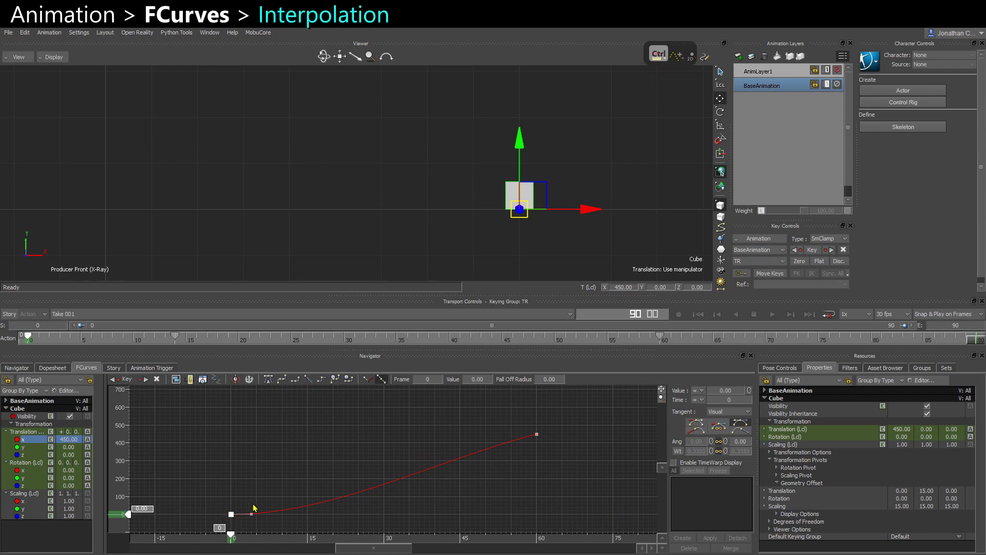
drag(458, 402, 637, 463)
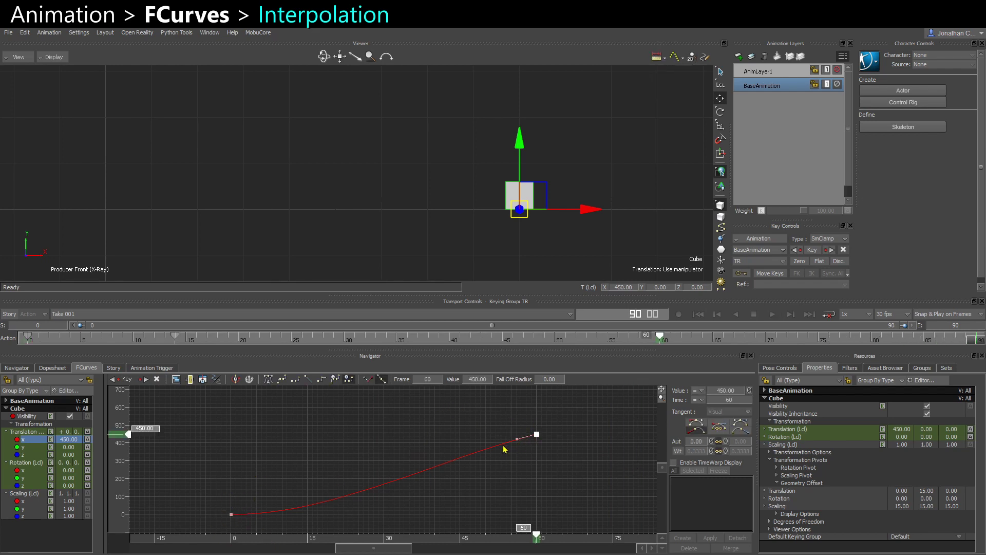
drag(220, 525, 597, 411)
click(268, 379)
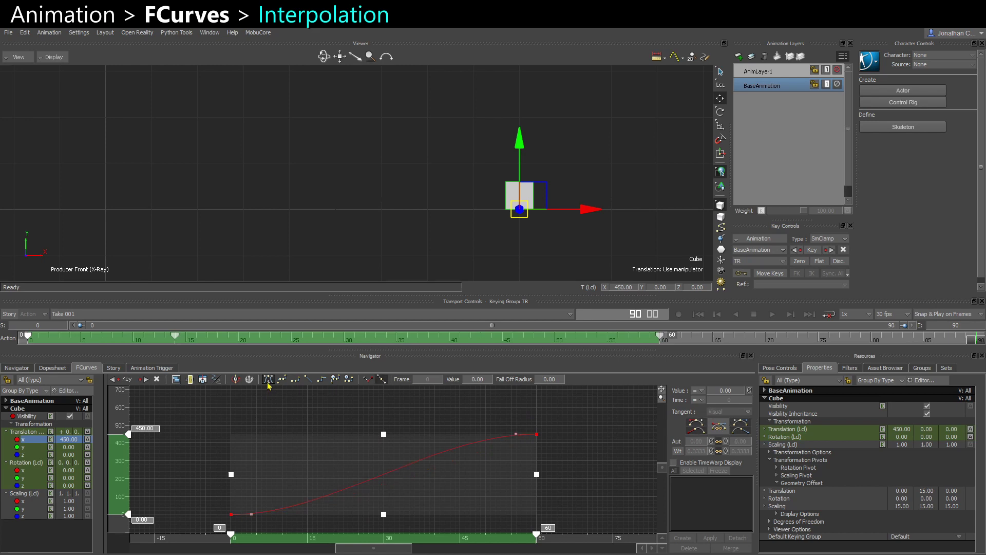
click(410, 421)
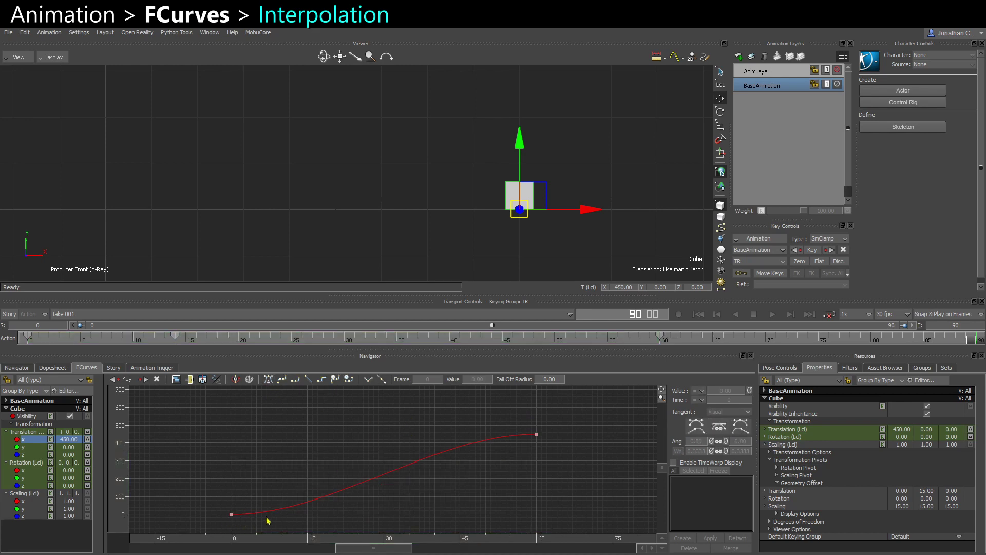
Apply linear interpolation to both X translation keys, deselect them and play the animation
ctrl+drag(204, 527, 646, 408)
click(309, 379)
click(377, 410)
key(space)
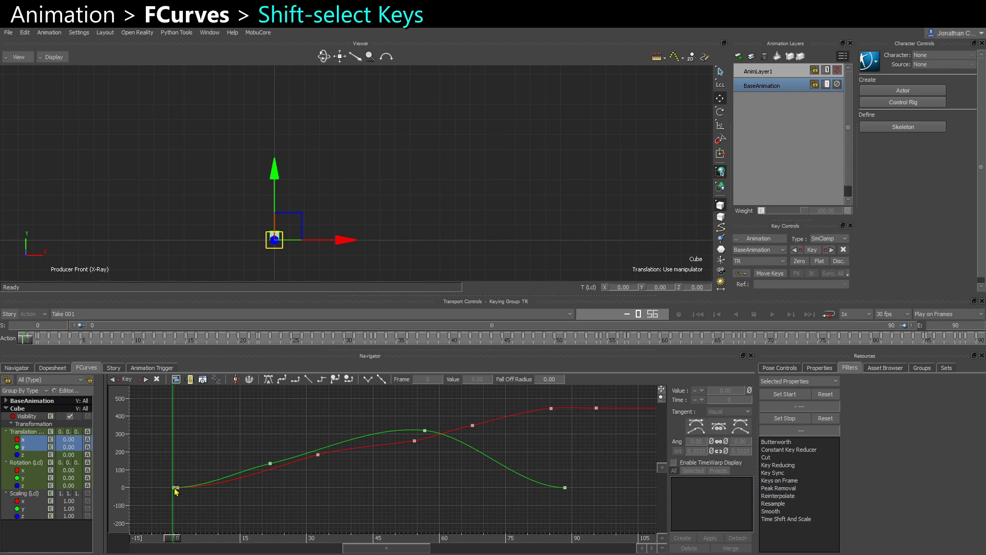
Select the range of Y translation keys from frame 0 through frame 56 and clear the selection
click(175, 489)
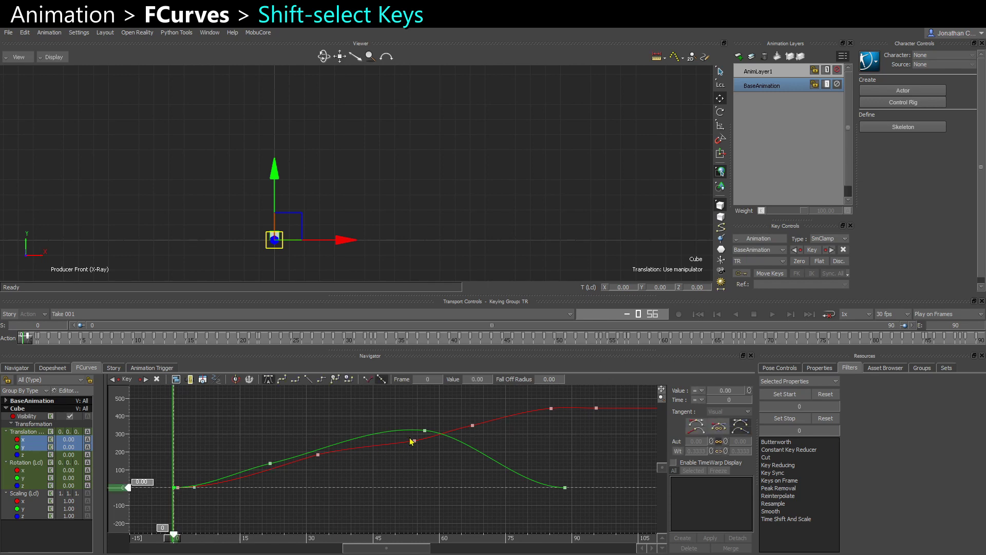
shift+click(424, 431)
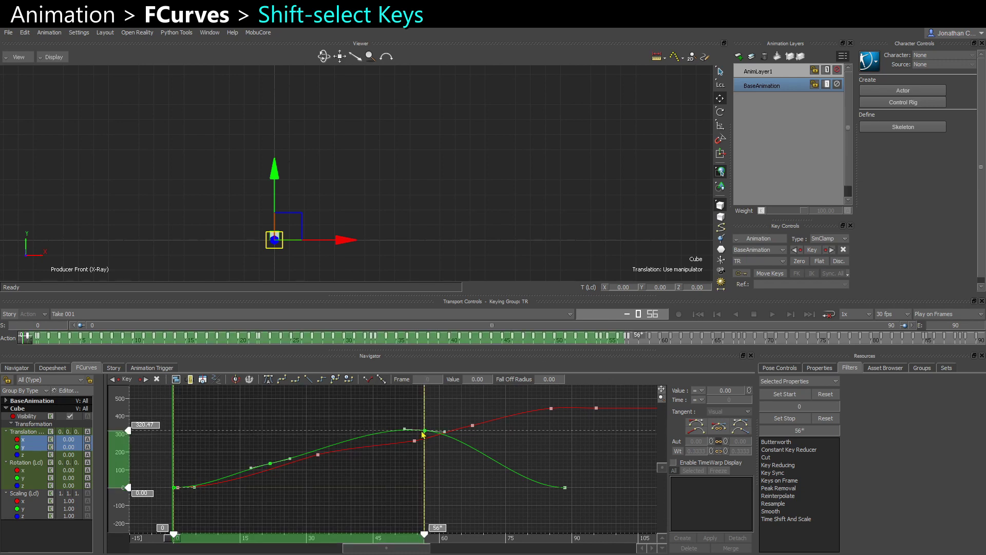
ctrl+drag(249, 483, 213, 495)
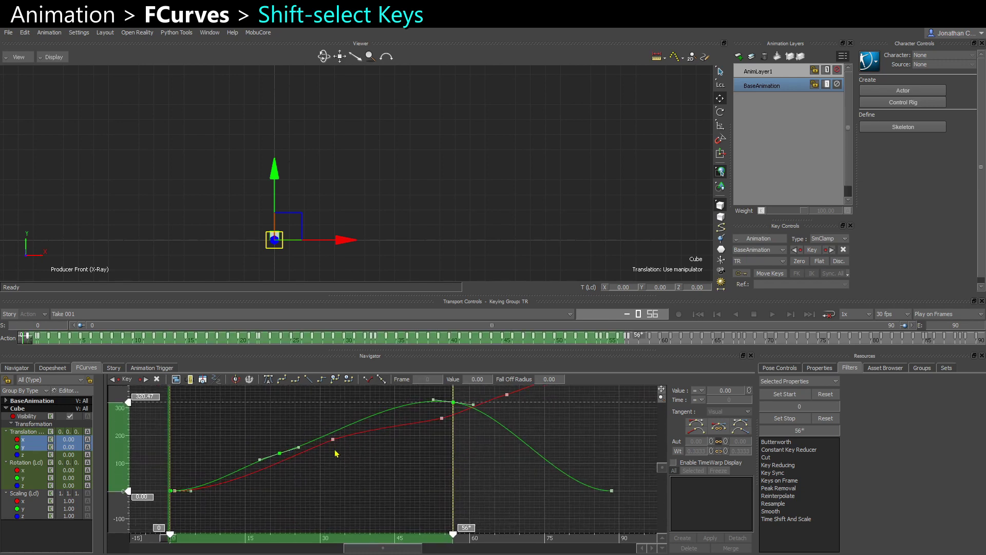
click(348, 467)
Select the Y translation key near frame 21, add the keys at frames 56 and 0, and clear the selection
click(280, 453)
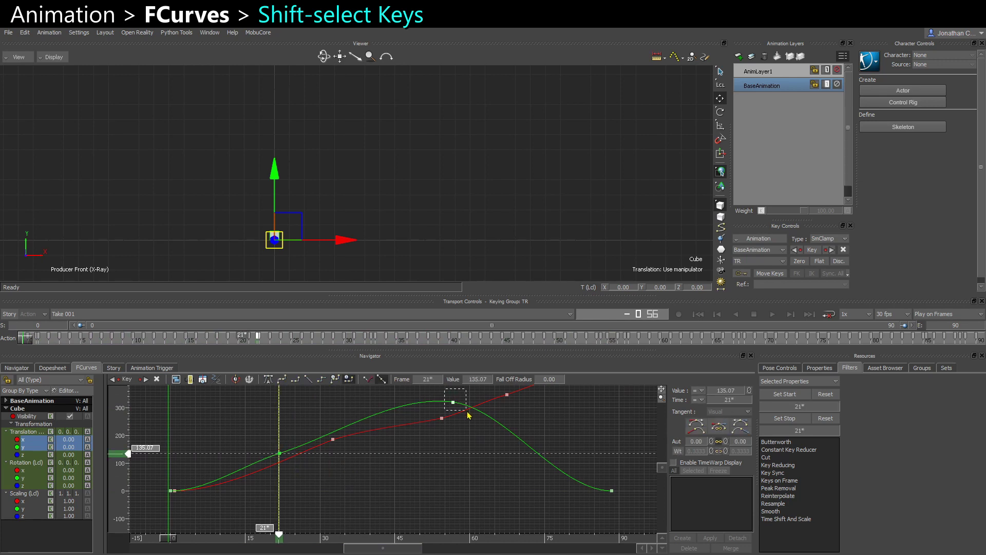
shift+click(453, 402)
shift+drag(174, 503, 174, 502)
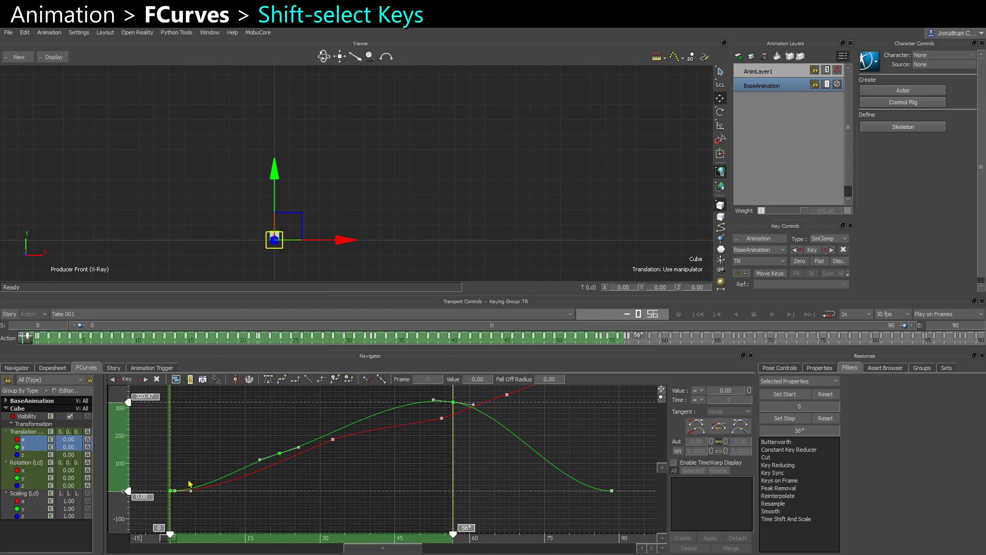
click(380, 456)
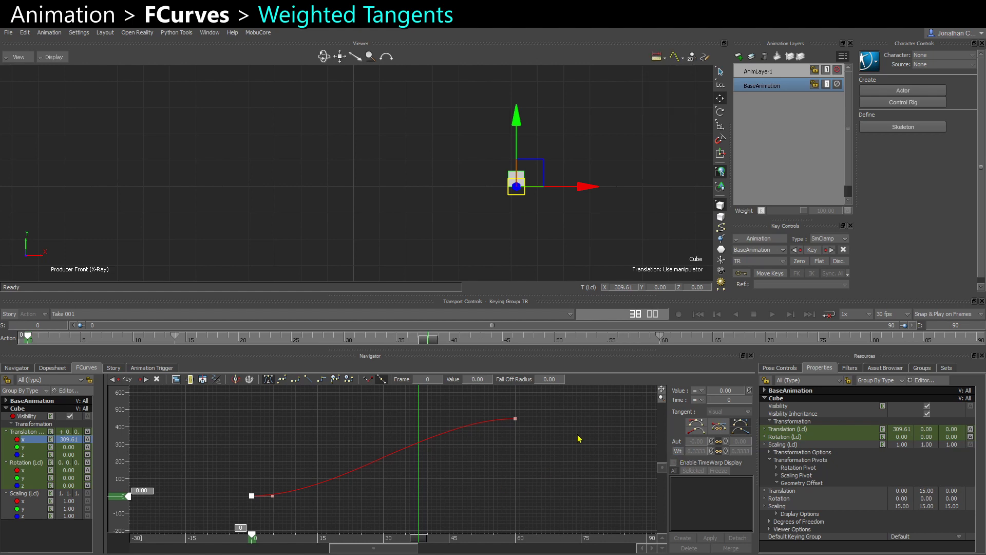
Select both X translation keys, enable weighted tangents, try a left tangent weight of about 0.3933 and undo that weight change
drag(210, 523, 602, 415)
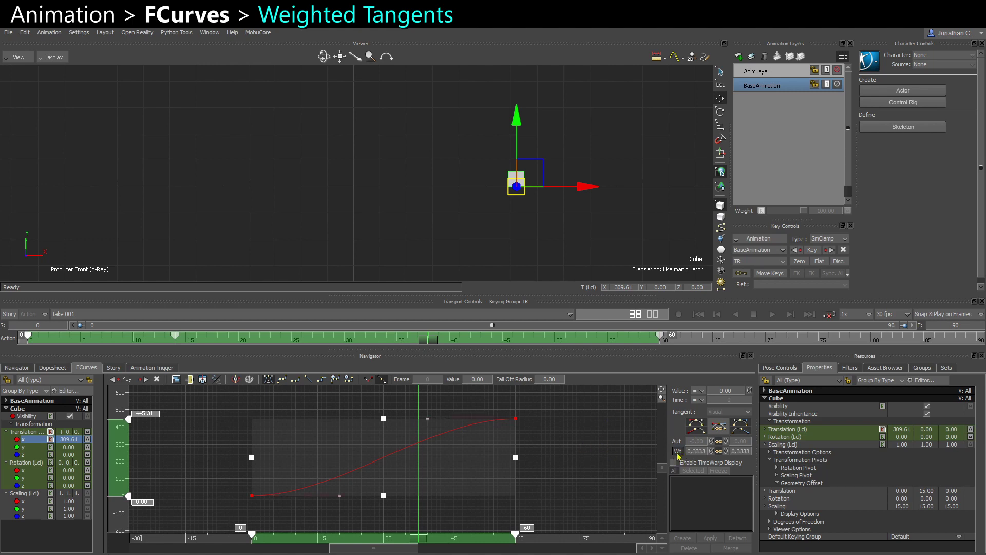
drag(693, 451, 699, 453)
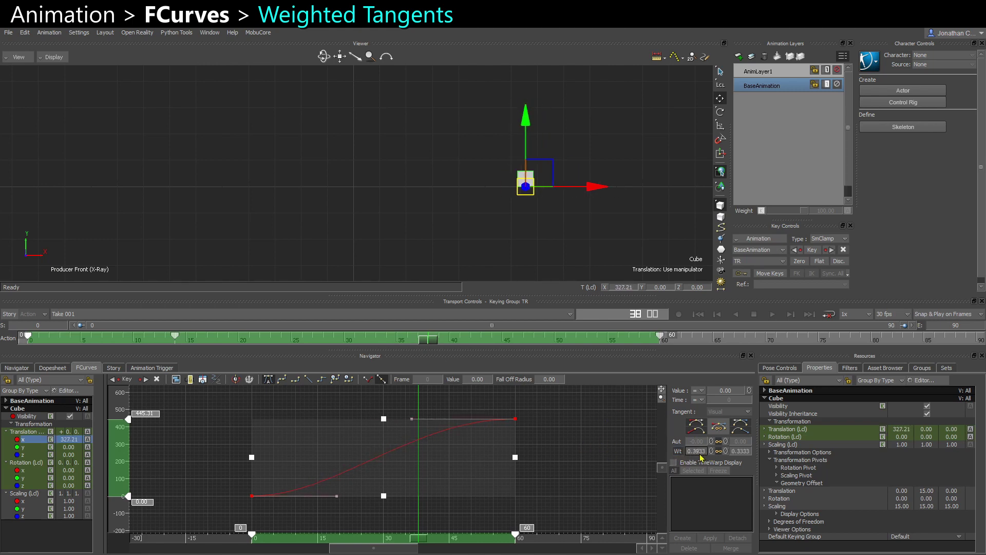
key(ctrl+z)
Deselect the X translation keys and set the current time to frame 30
click(597, 456)
middle_click(384, 472)
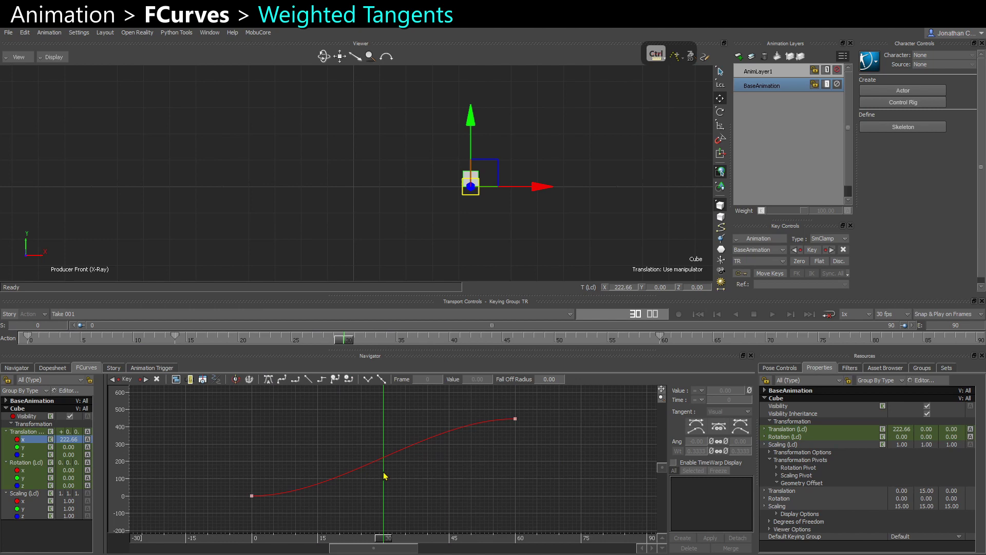
Key X translation at frame 30 and raise the linked tangent weights of all X keys, to about 0.5933 on the left
key(alt+i)
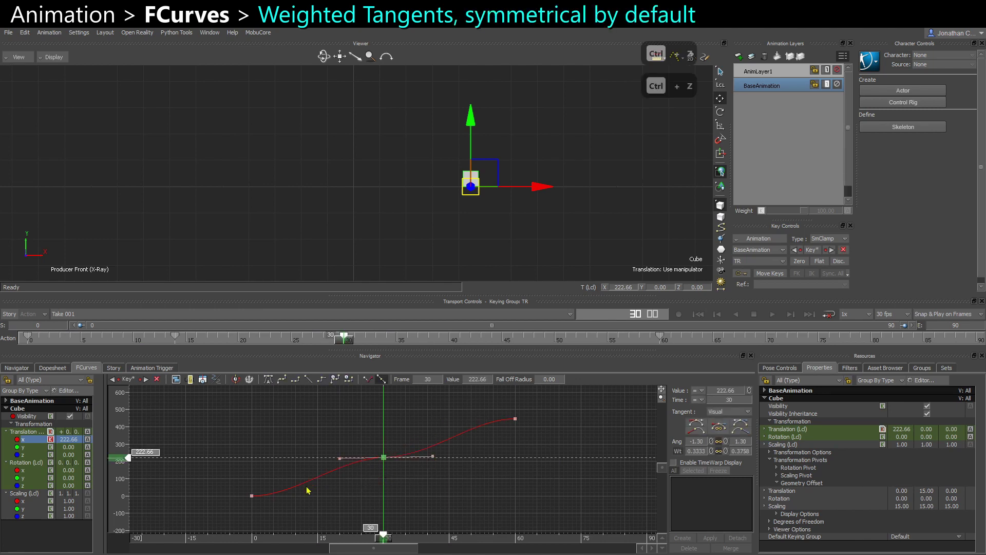
drag(195, 516, 573, 419)
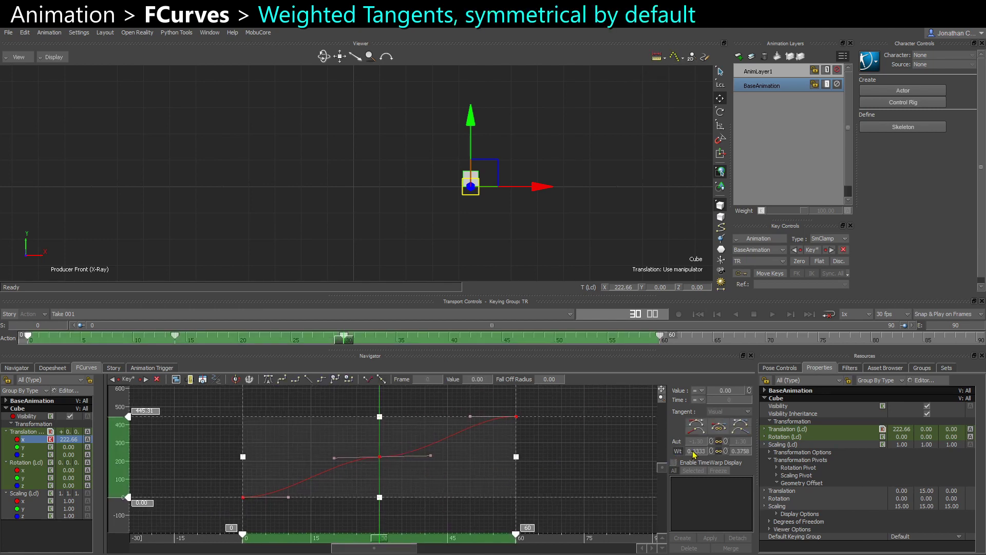
drag(695, 454, 705, 454)
Unlink the left and right tangent weights, vary them on the frame 30 X key, and select the end keys at frames 60 and 0
click(720, 452)
click(516, 416)
drag(343, 452, 406, 485)
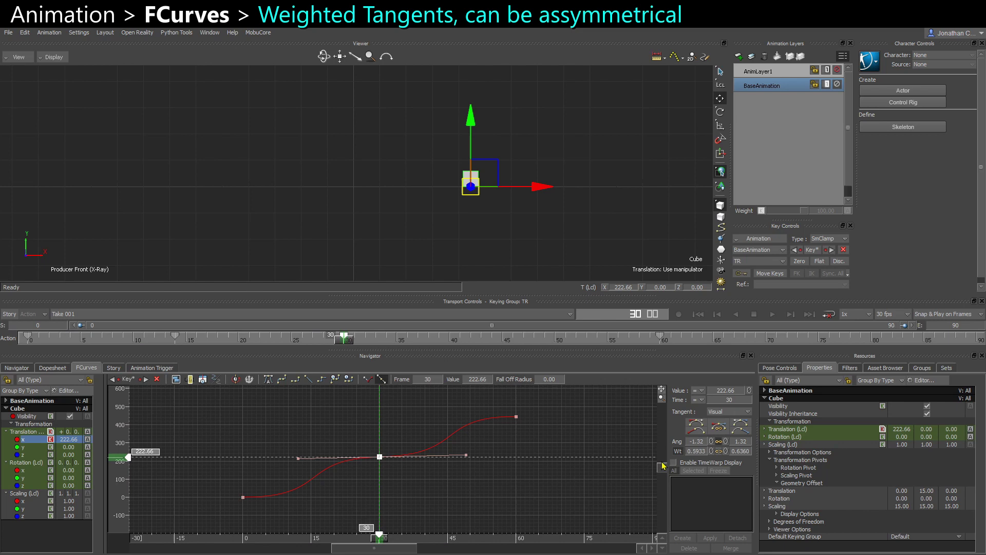
drag(697, 461, 733, 463)
click(516, 417)
click(243, 497)
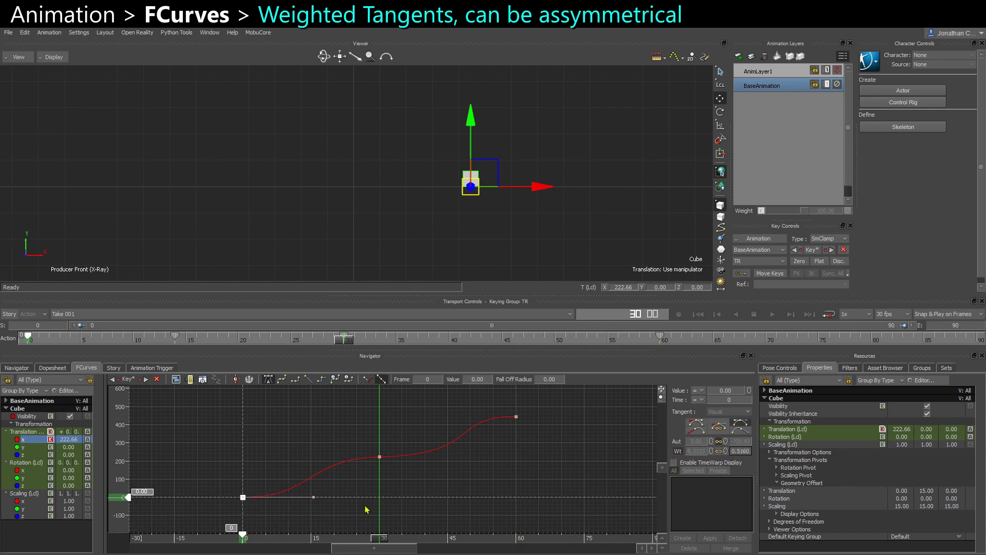
Reshape the tangent handles at frames 0 and 30, breaking the frame 30 tangents with the right handle at about 56.51 degrees before unifying them
drag(314, 497, 337, 476)
drag(348, 478, 405, 451)
drag(483, 459, 410, 415)
click(368, 379)
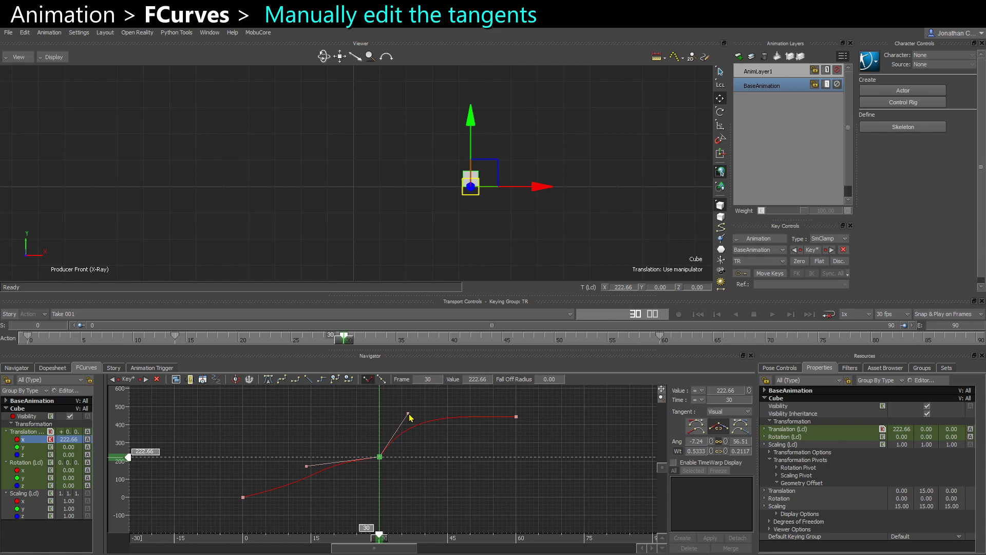
click(381, 380)
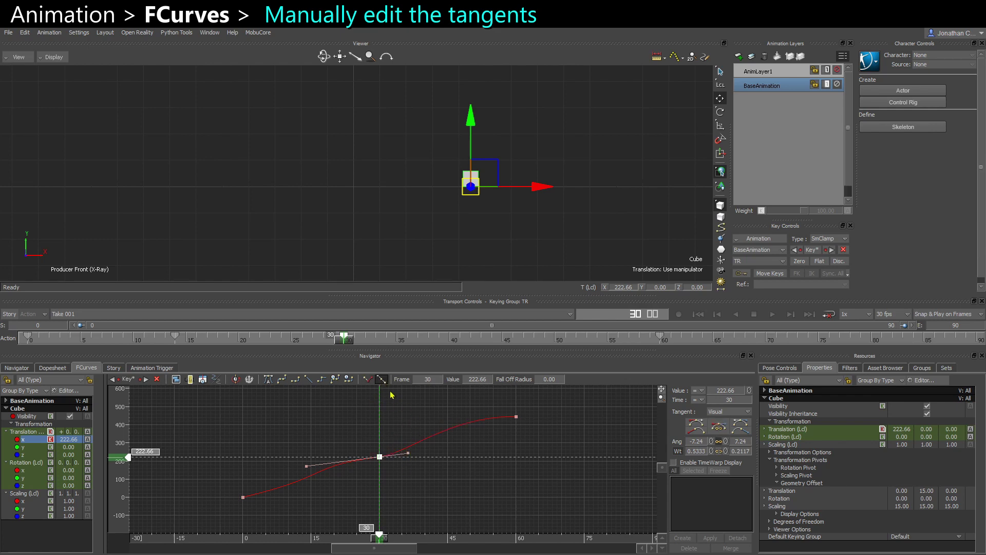
drag(410, 454, 423, 463)
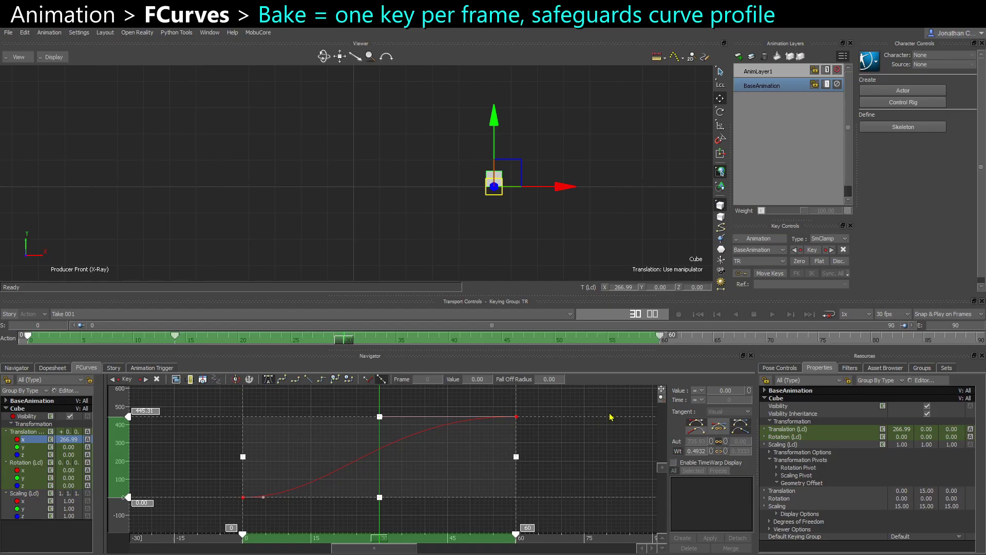
Bake the cube's animation by plotting all properties at 30 FPS with Plot On Frame enabled
click(742, 239)
click(758, 281)
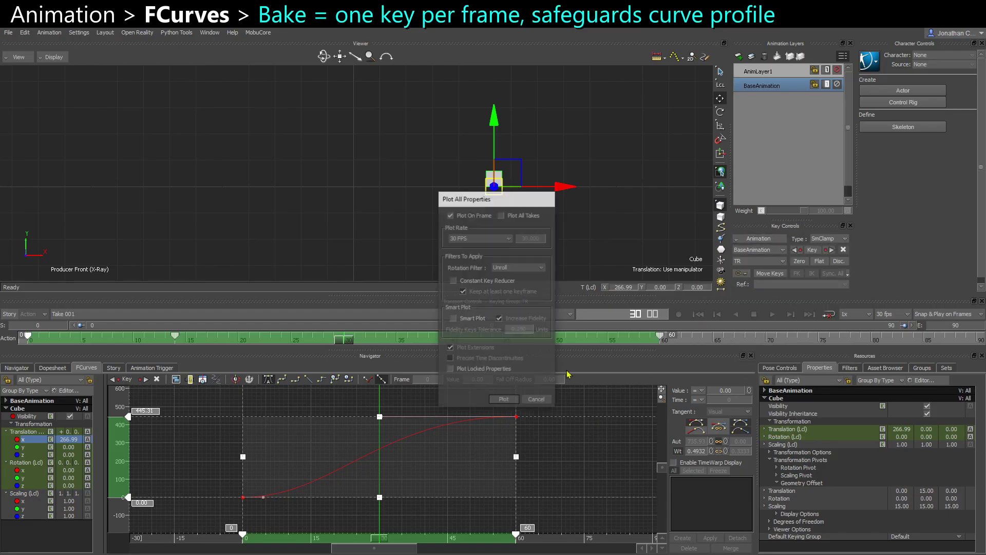
click(517, 404)
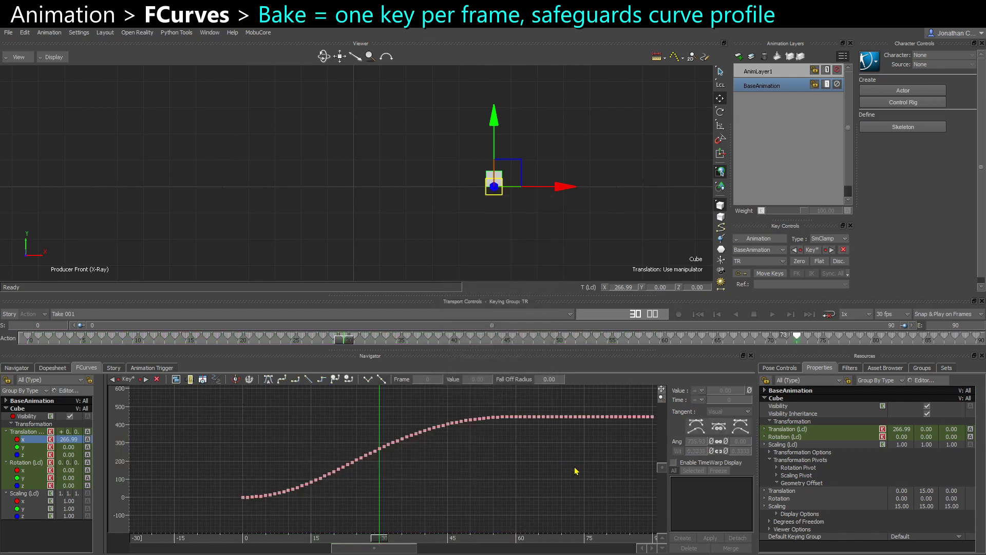
Select all baked X translation keys, try compressing their values from the upper edge of the selection, and undo the edits
ctrl+drag(544, 476, 439, 455)
ctrl+drag(353, 480, 365, 499)
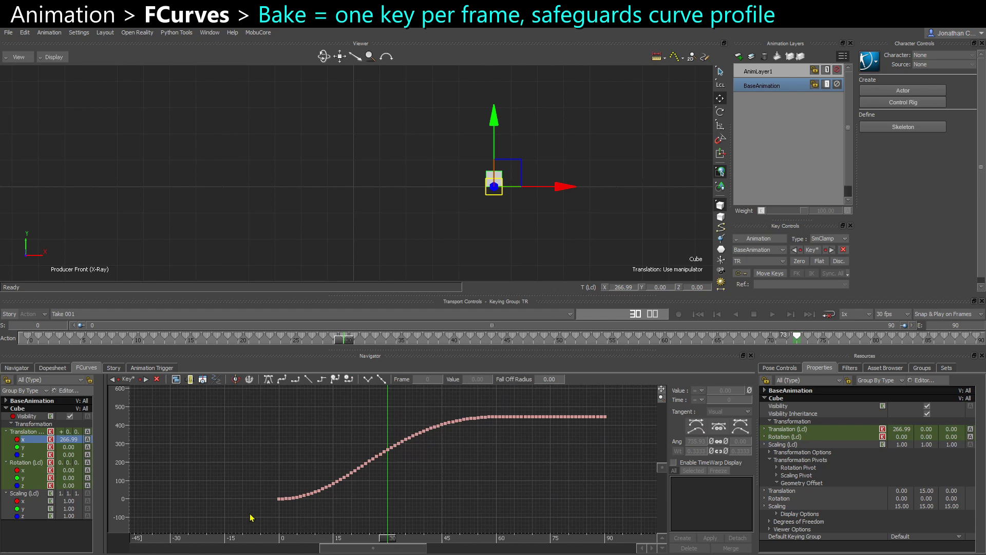
drag(252, 517, 616, 412)
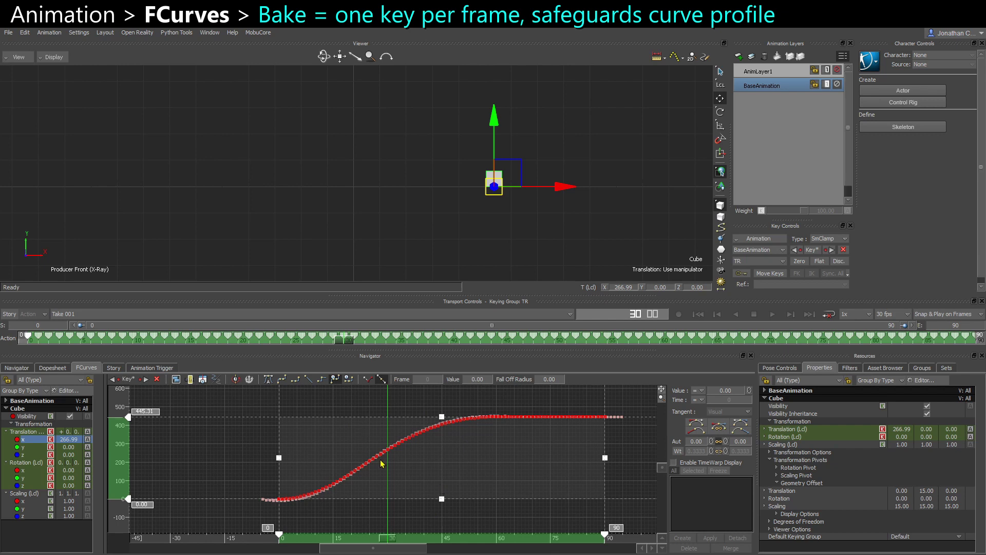
scroll(441, 452, up, 2)
drag(252, 511, 619, 406)
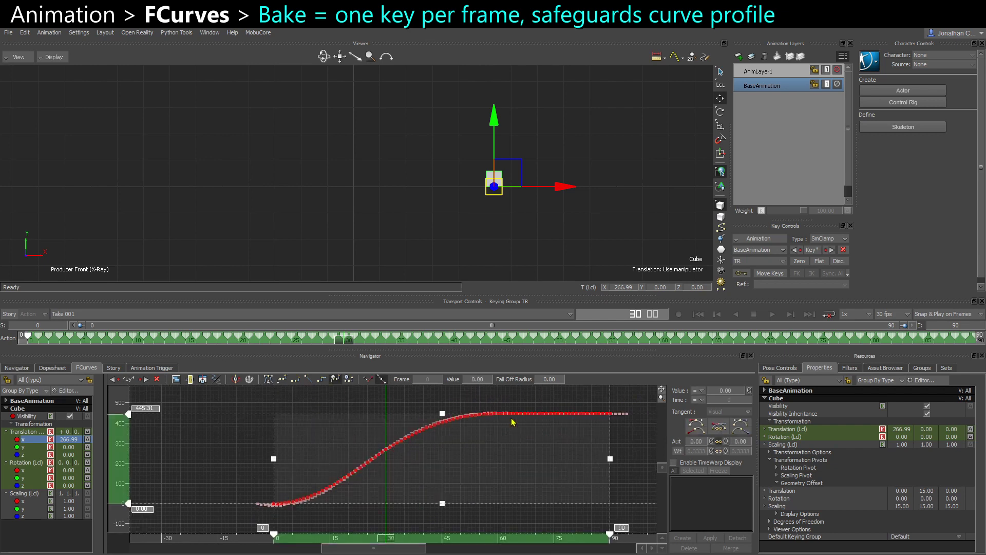
drag(443, 414, 440, 476)
key(ctrl+z)
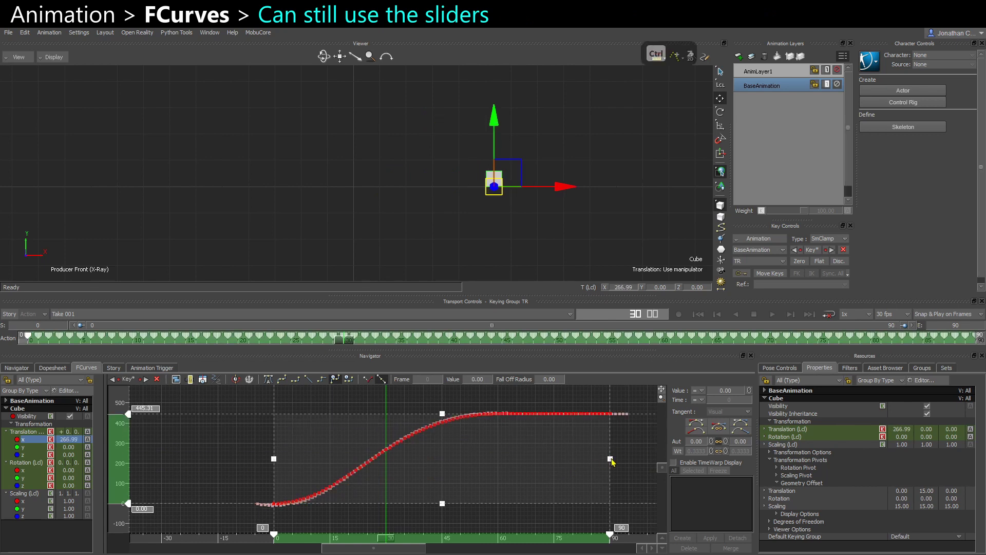
key(ctrl+z)
key(ctrl+z)
key(ctrl+z)
key(ctrl+z)
key(ctrl+z)
key(ctrl+z)
key(ctrl+z)
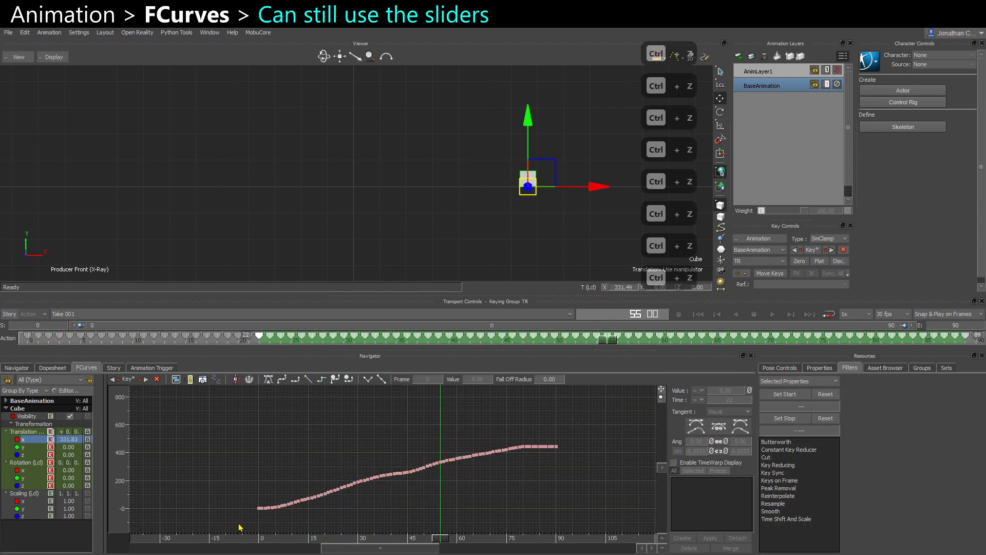
Select all keys of the X translation curve and compress them in time so the last key lands on frame 73
drag(238, 523, 637, 427)
alt+middle_drag(510, 445, 491, 414)
alt+right_drag(473, 449, 550, 507)
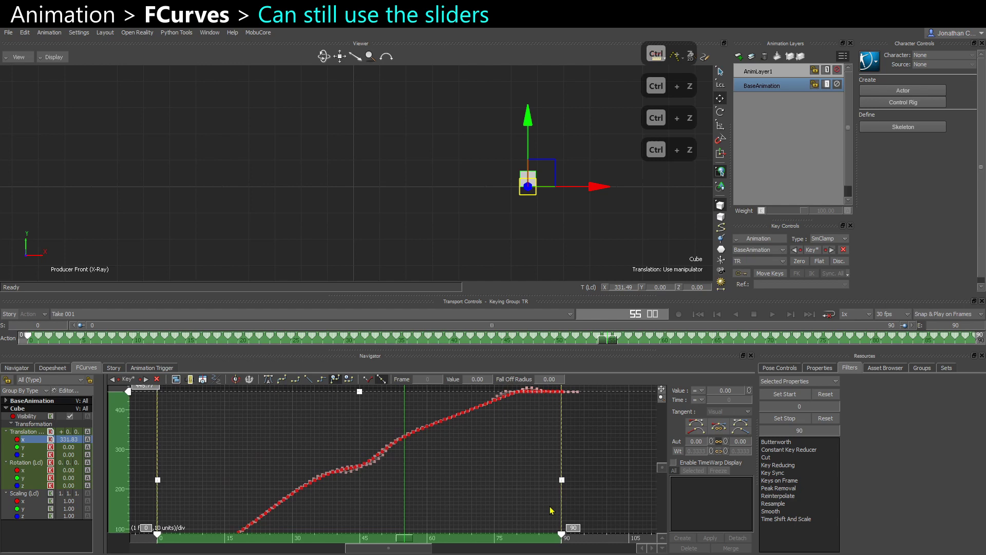
scroll(560, 498, up, 4)
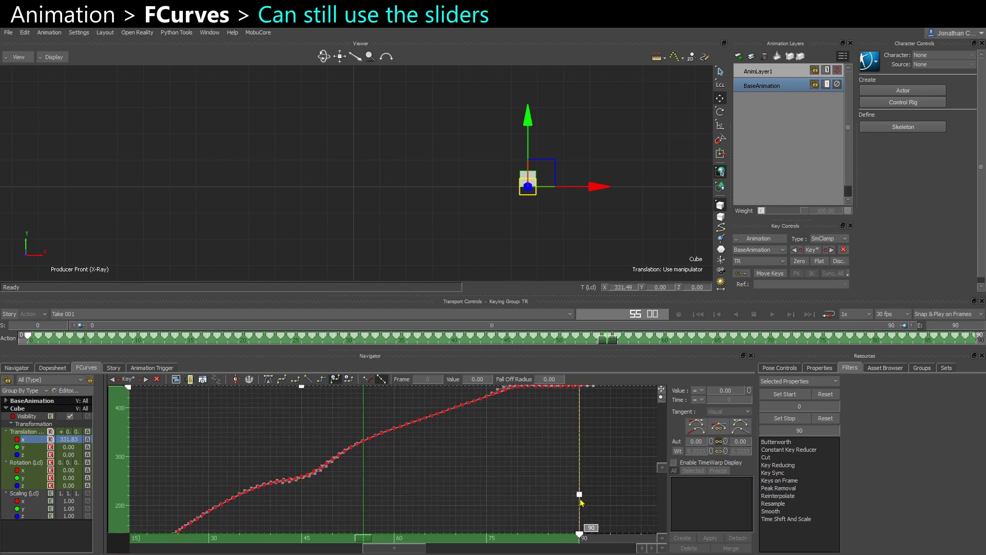
drag(579, 494, 475, 474)
Examine the in-between X keys, scrubbing to frames 49 and 40 and selecting the in-between key near frame 45
alt+right_drag(416, 465, 465, 497)
alt+middle_drag(423, 469, 444, 491)
alt+right_drag(445, 491, 452, 455)
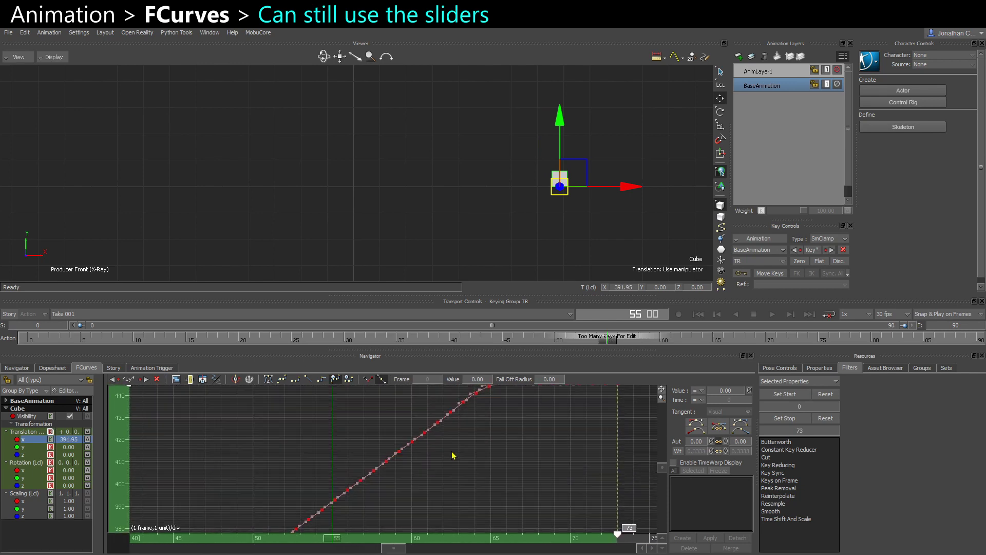
ctrl+drag(454, 456, 424, 443)
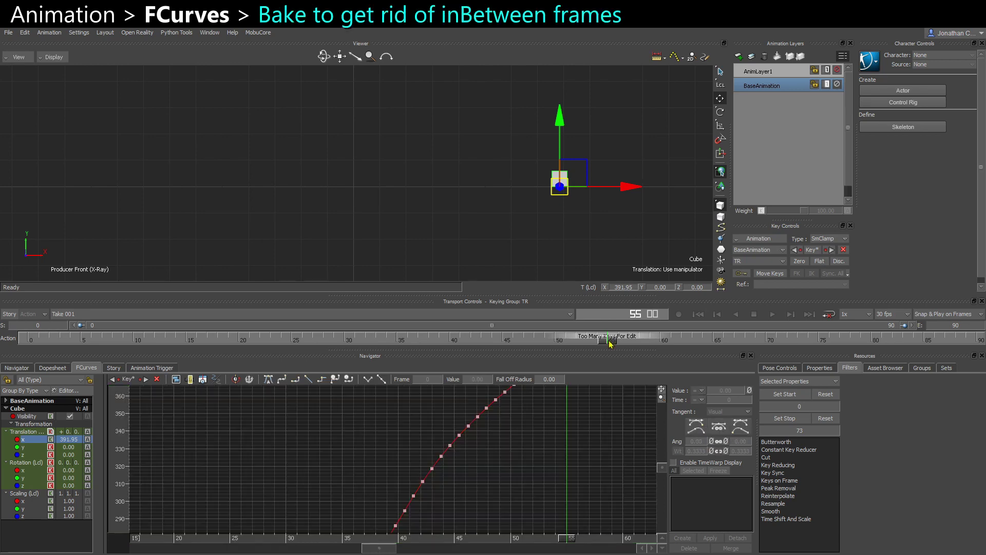
drag(611, 343, 549, 343)
double_click(491, 341)
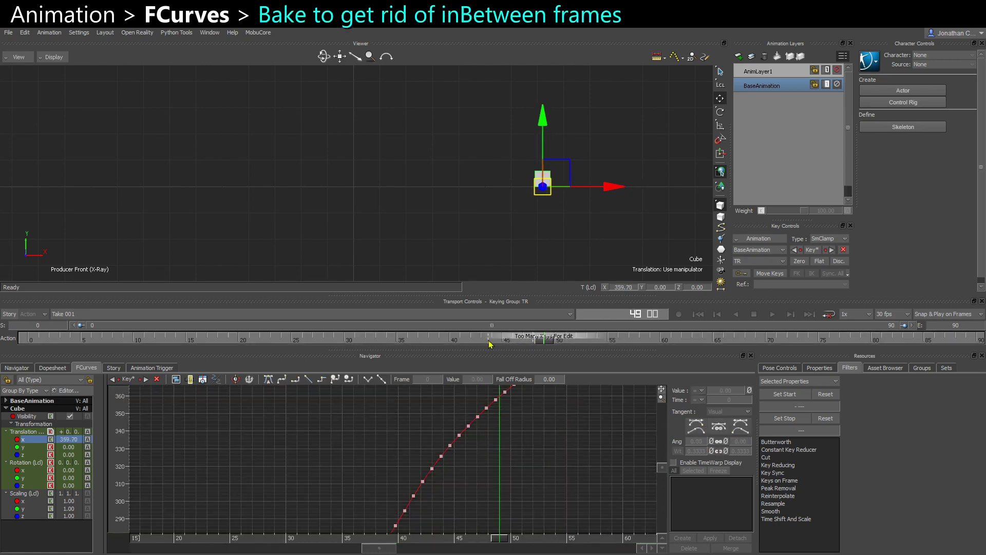
click(527, 342)
click(507, 342)
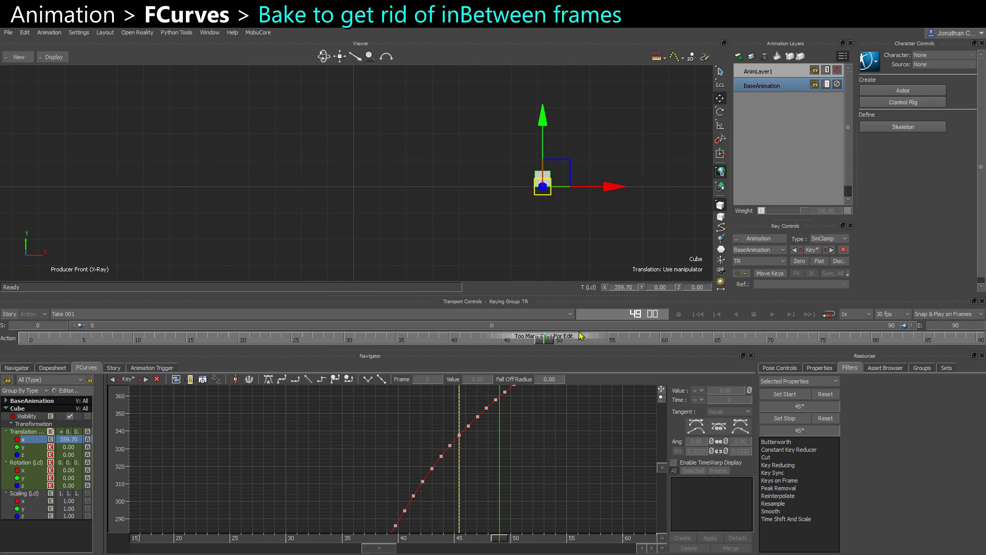
drag(545, 343, 450, 344)
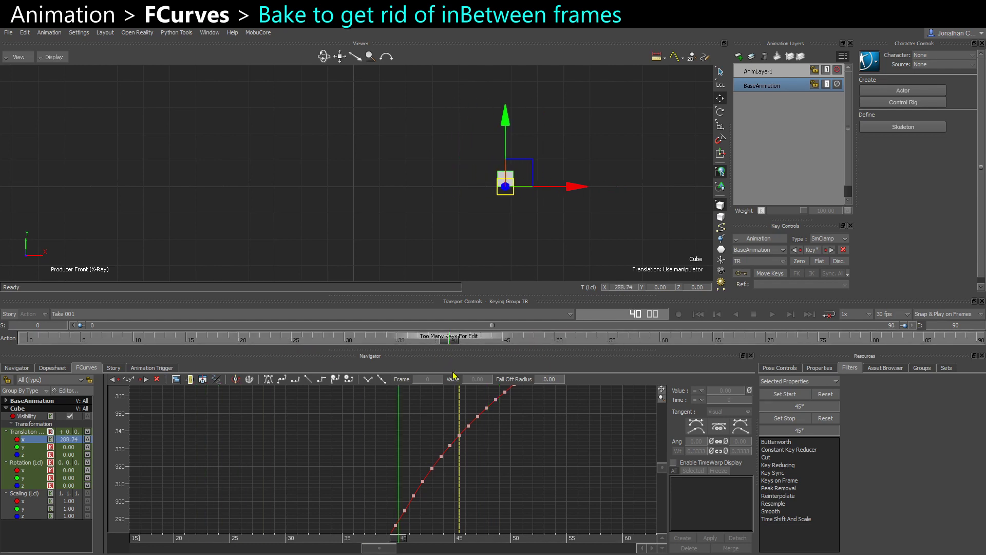
Select all X keys and plot all properties at 30 FPS with Plot On Frame to remove the in-between frames
ctrl+drag(553, 446, 385, 403)
key(ctrl+a)
ctrl+drag(492, 454, 538, 444)
ctrl+drag(477, 475, 588, 502)
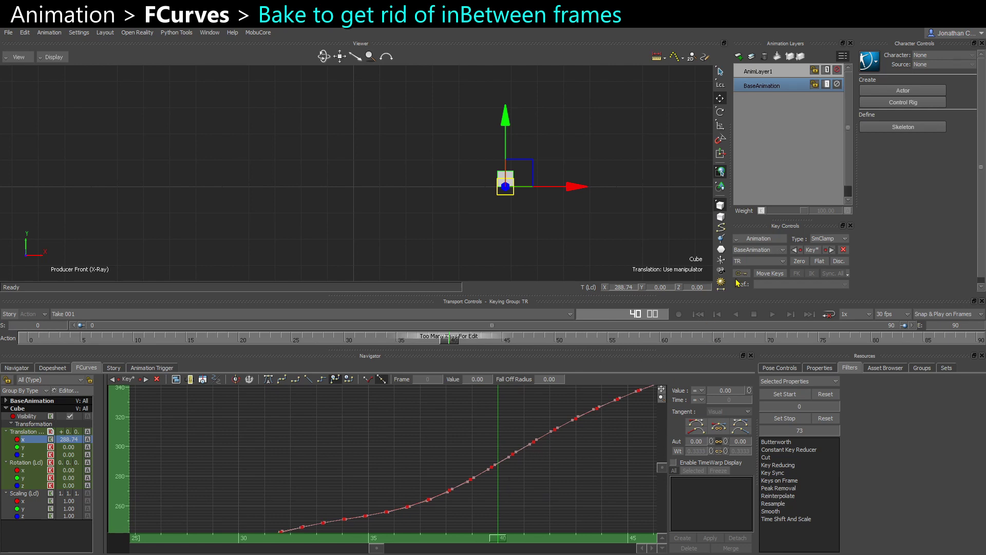
click(758, 238)
click(764, 281)
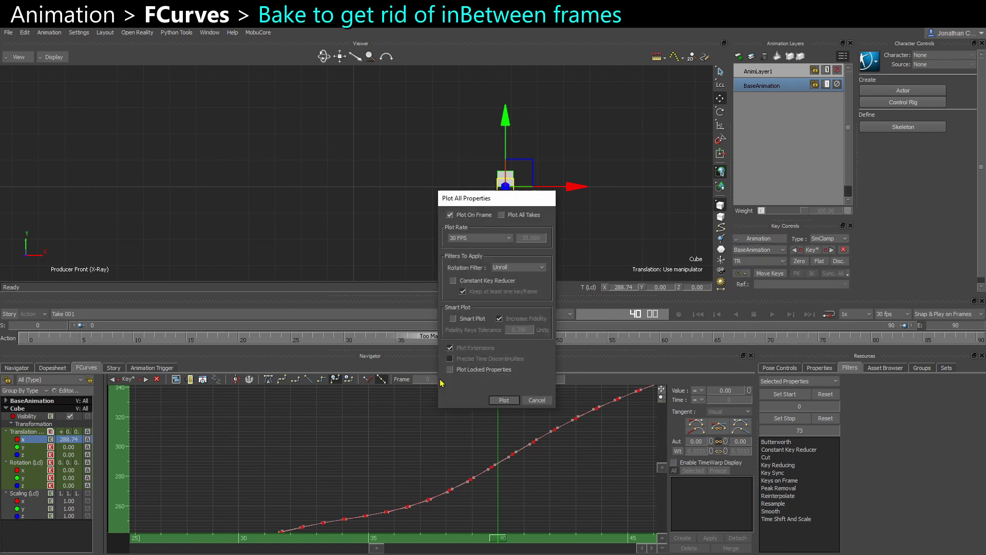
click(503, 403)
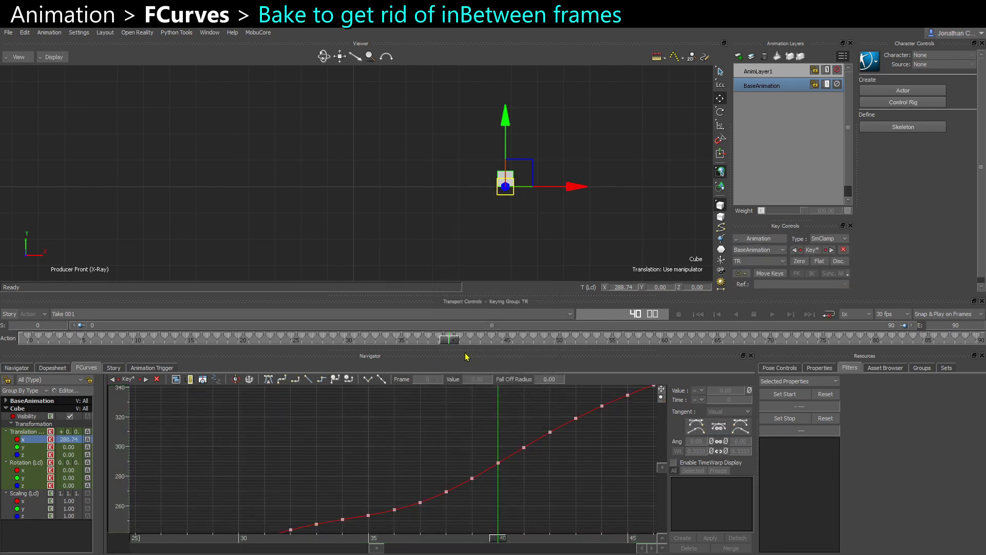
Check the rebaked X keys by scrubbing to frame 45 and selecting the keys at frames 39 and 41
drag(447, 339, 502, 353)
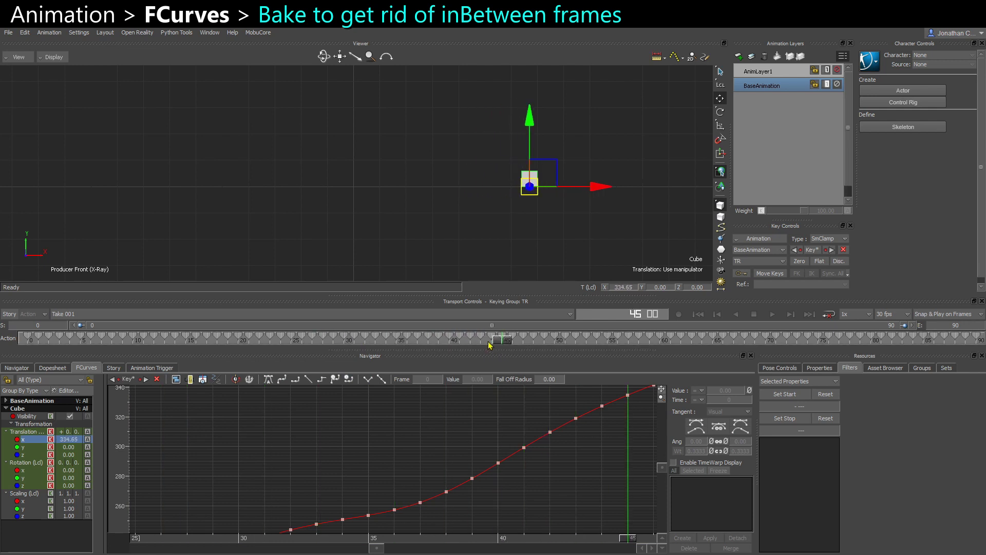
click(472, 478)
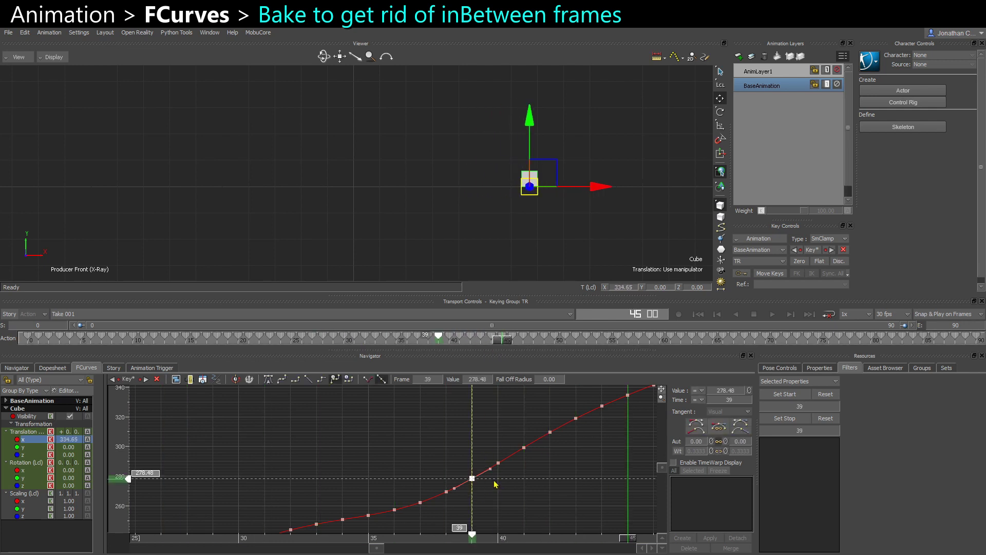
click(524, 447)
drag(489, 339, 544, 339)
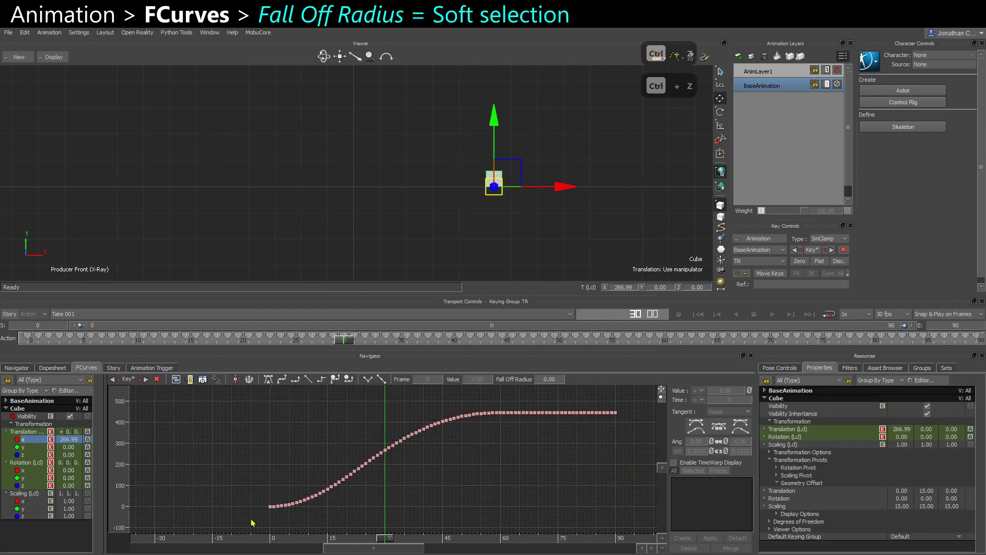
Select the X keys from frame 0 through 55, try scaling their top value down to about 270.52, and undo the scaling
drag(251, 522, 507, 388)
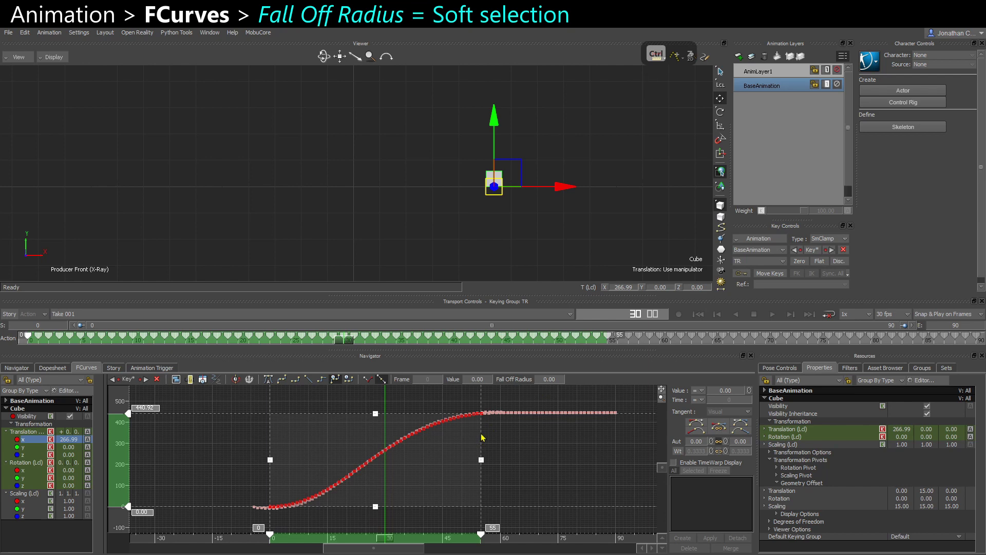
click(482, 434)
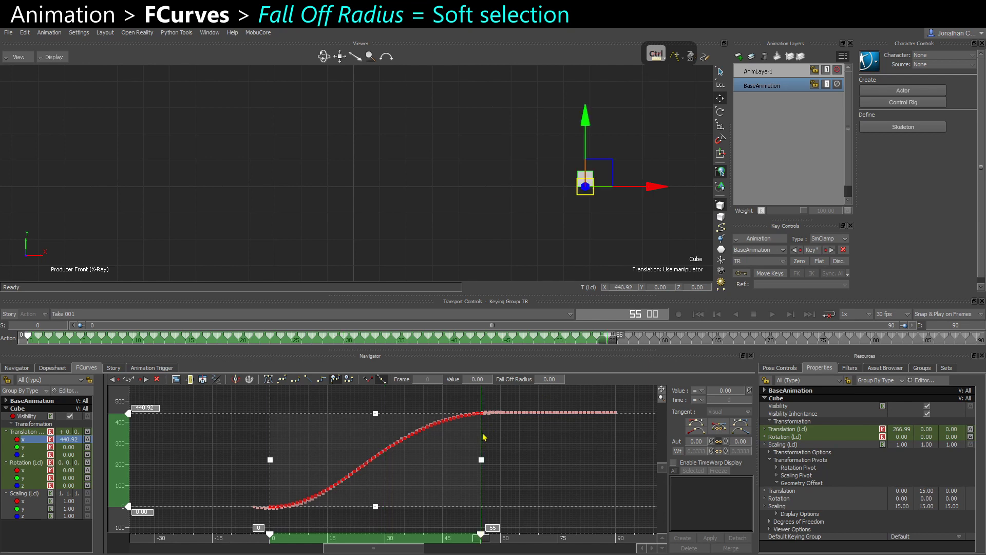
drag(373, 418, 372, 455)
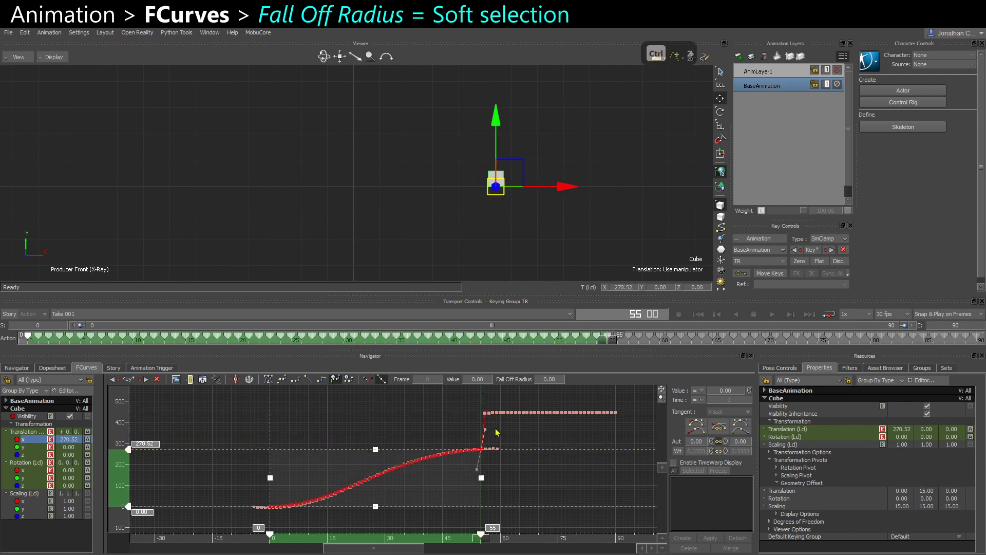
key(ctrl+z)
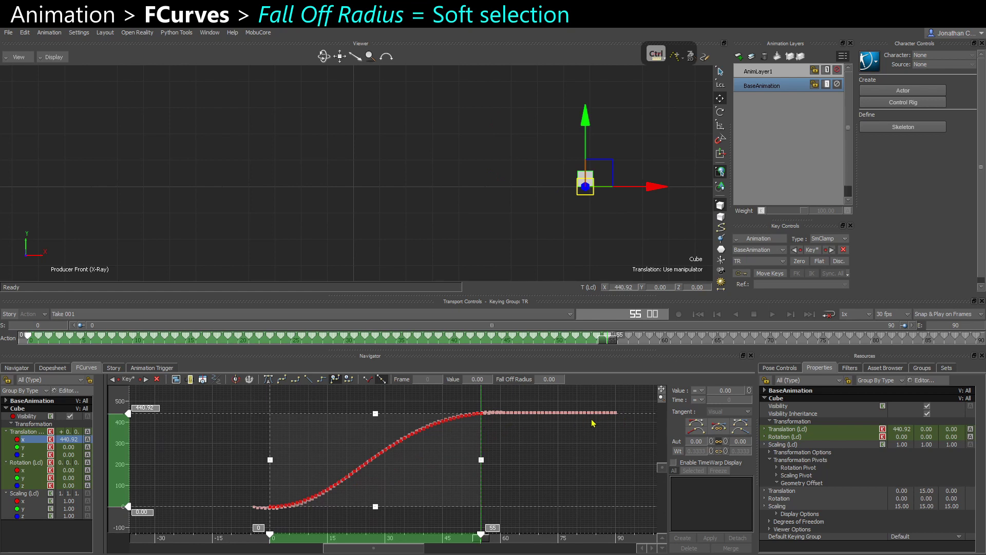
Reselect the X keys from frame 0 through 55 and set the Fall Off Radius to 15
click(501, 418)
drag(237, 511, 484, 406)
drag(551, 381, 561, 383)
Try scaling the selected X keys' top value down to about 226.70 with soft selection and undo it
drag(375, 412, 488, 458)
key(ctrl+z)
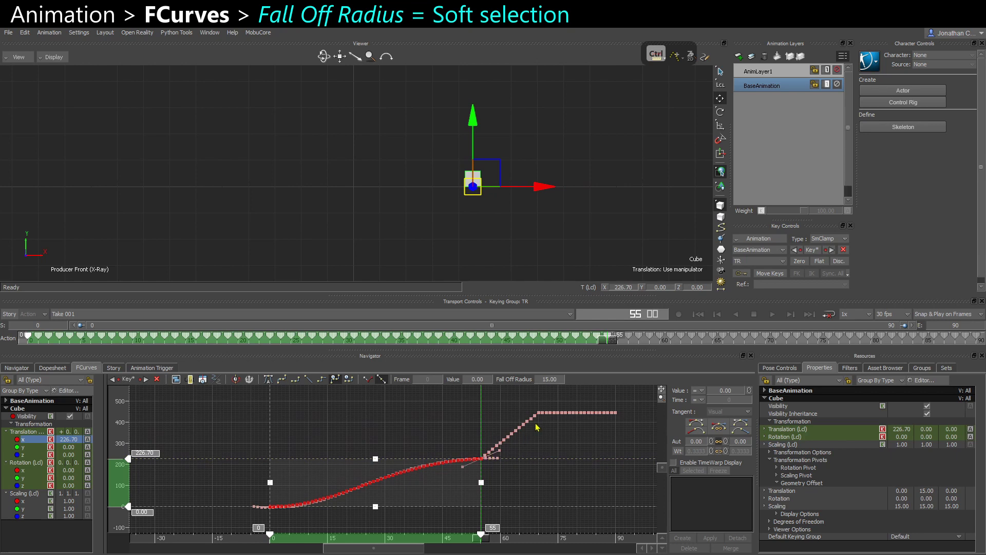
key(ctrl+z)
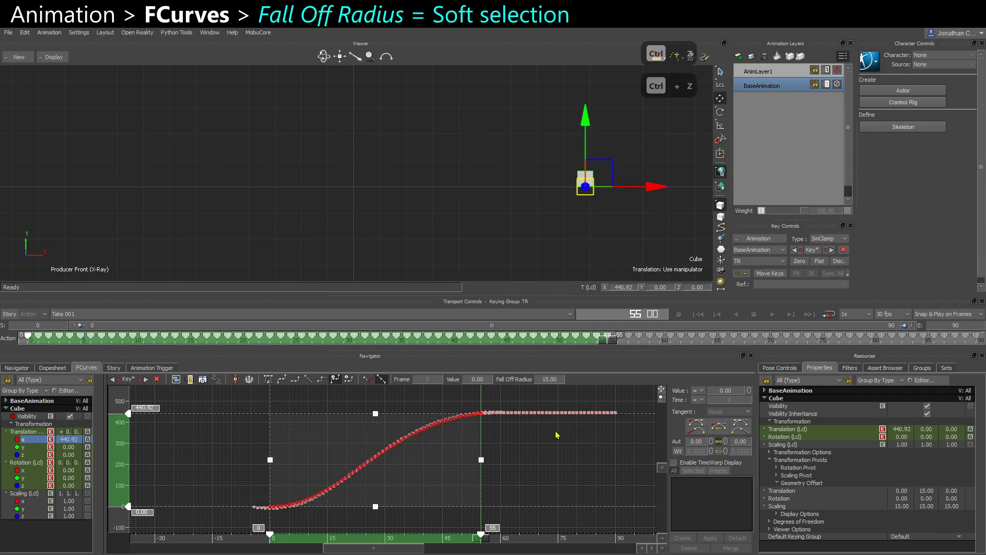
Lower the value of the X key at frame 46 using a Fall Off Radius of 34, undoing the first attempt
click(560, 440)
key(a)
click(448, 421)
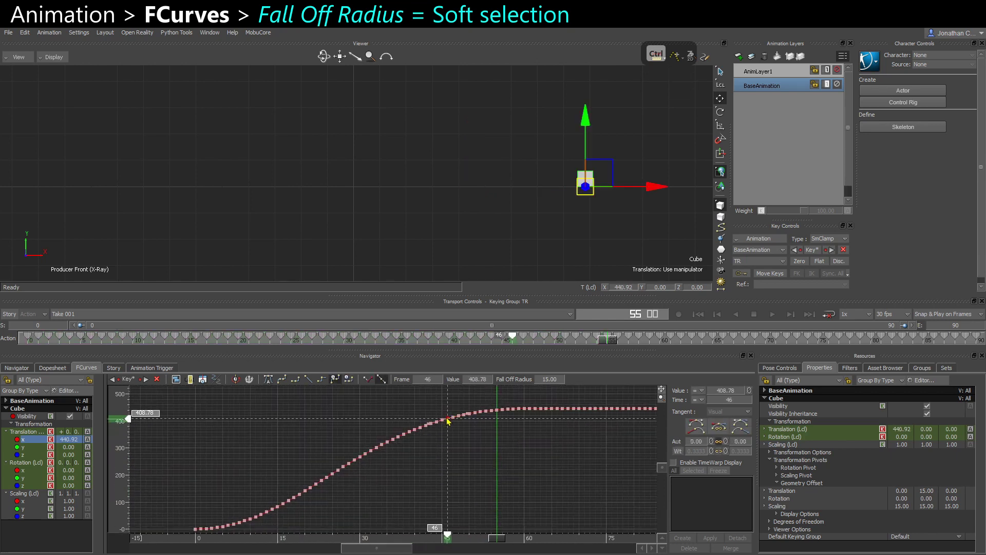
drag(549, 383, 558, 387)
drag(448, 424, 448, 460)
key(ctrl+z)
drag(128, 424, 135, 486)
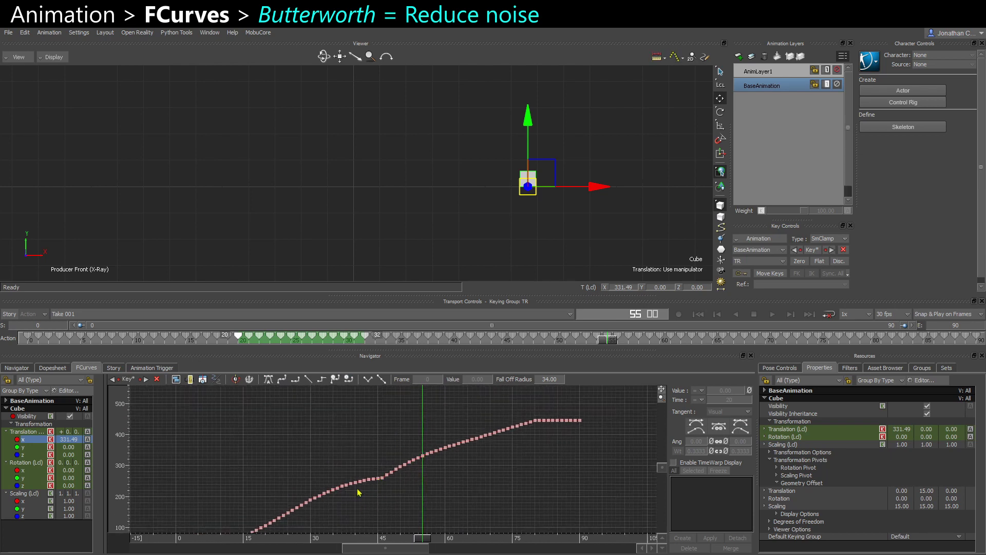
Preview the Butterworth filter with a 7.00 Hz cut-off frequency on the X keys from frame 32 through 59
ctrl+drag(358, 491, 421, 465)
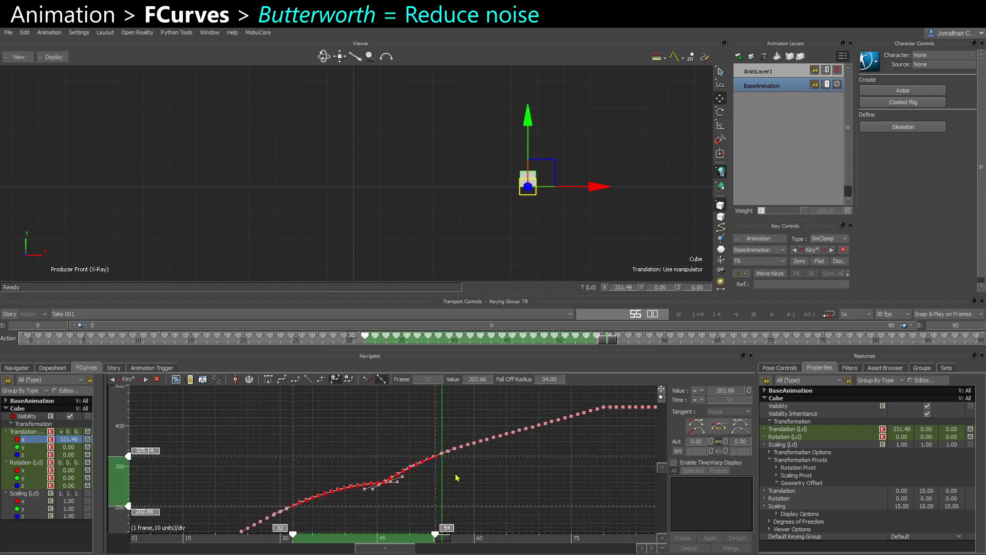
click(851, 370)
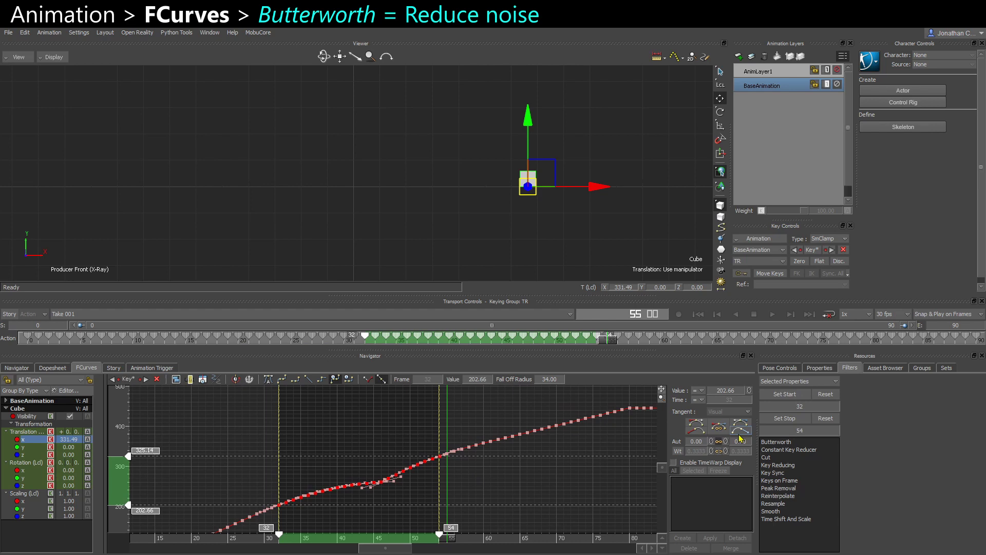
double_click(775, 442)
drag(276, 518, 471, 432)
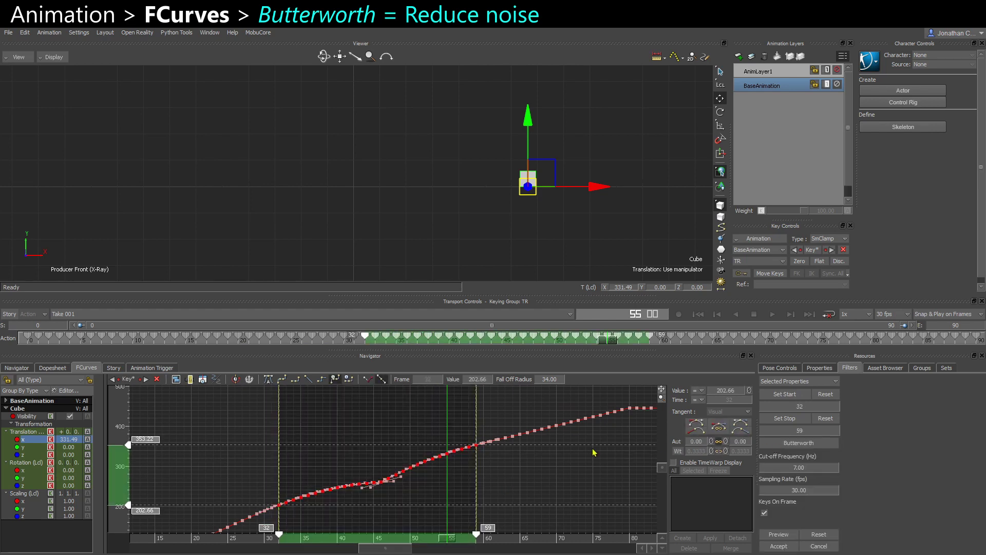
click(789, 536)
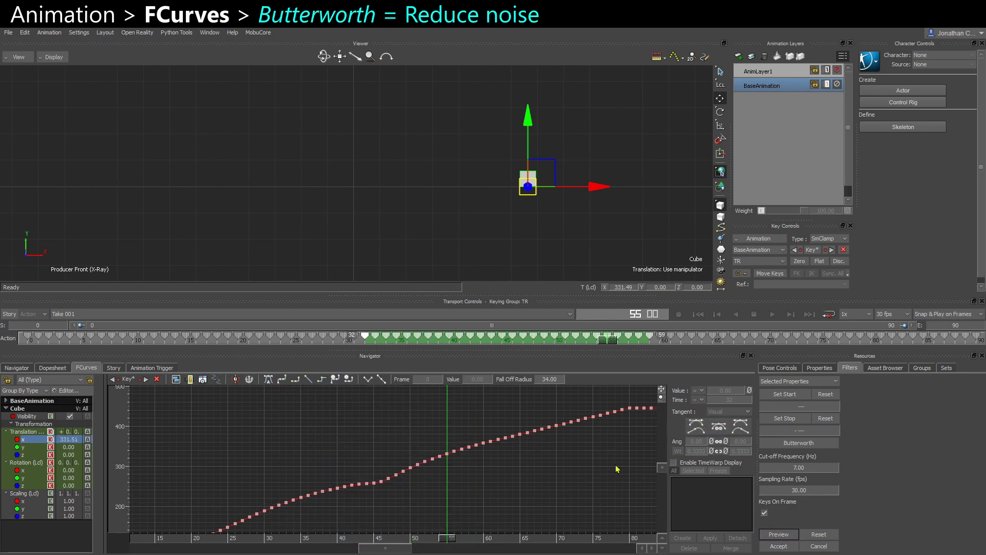
Select the X keys from frame 31 through 61 and apply the Butterworth filter with a cut-off frequency of 3 Hz
drag(555, 472, 563, 482)
drag(266, 524, 492, 429)
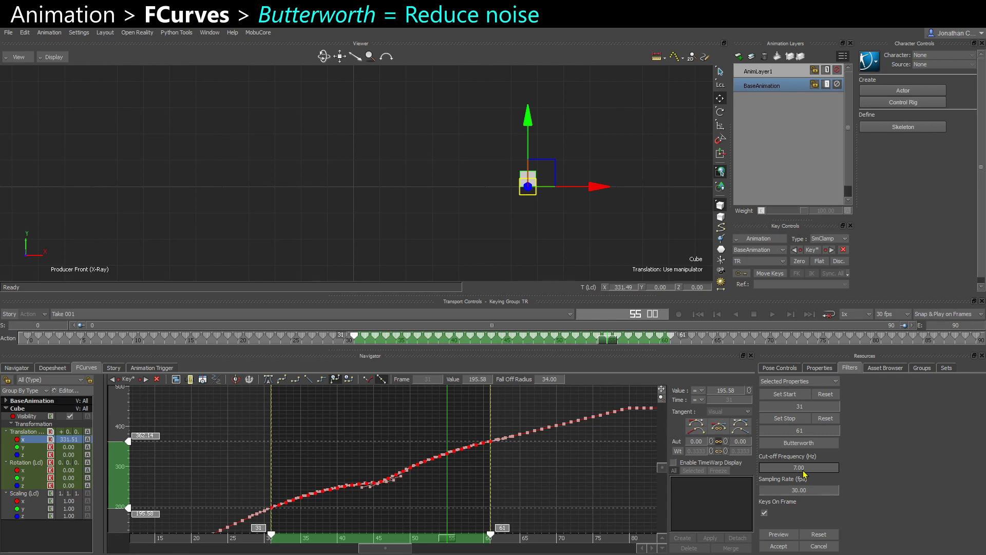
text(3)
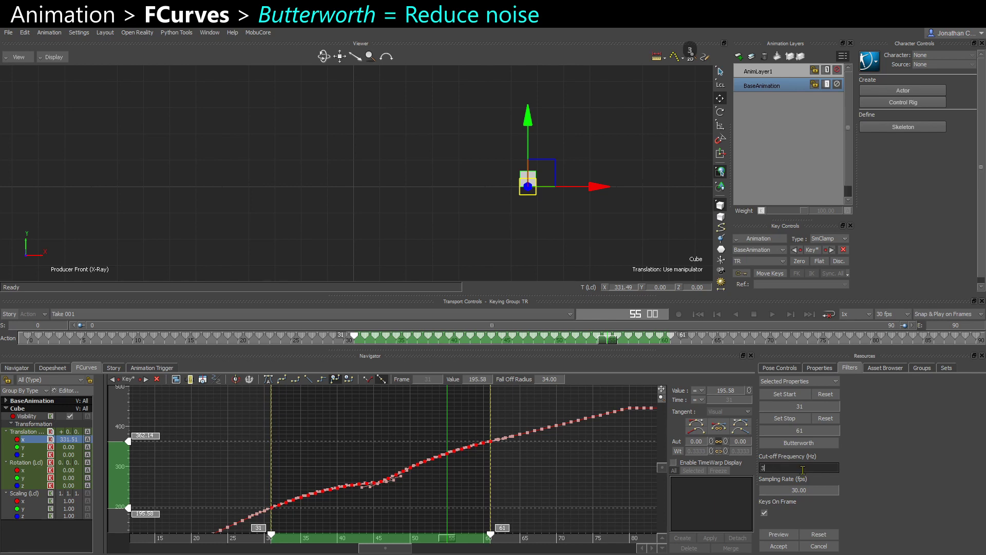
key(Return)
click(786, 545)
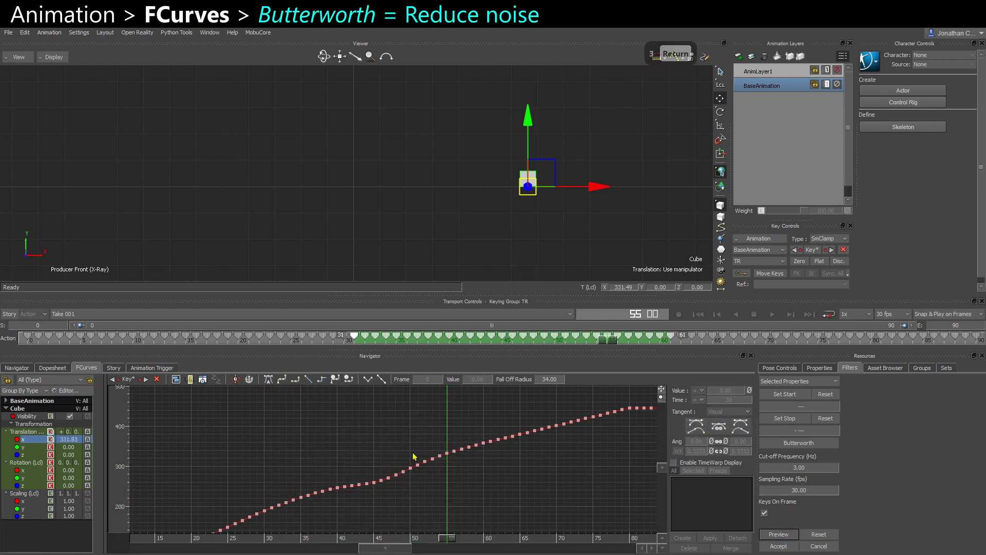
click(774, 547)
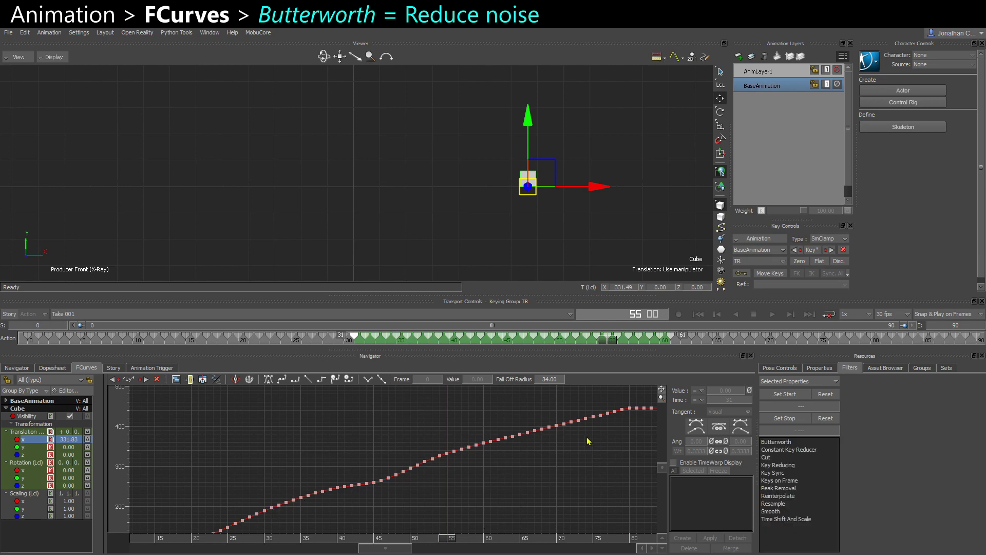
Apply the Butterworth filter with a 5 Hz cut-off frequency to the X keys from frame 74 through 87
shift+drag(583, 438, 517, 515)
mouse_move(492, 482)
shift+mouse_down()
mouse_move(452, 438)
mouse_move(465, 475)
shift+mouse_up()
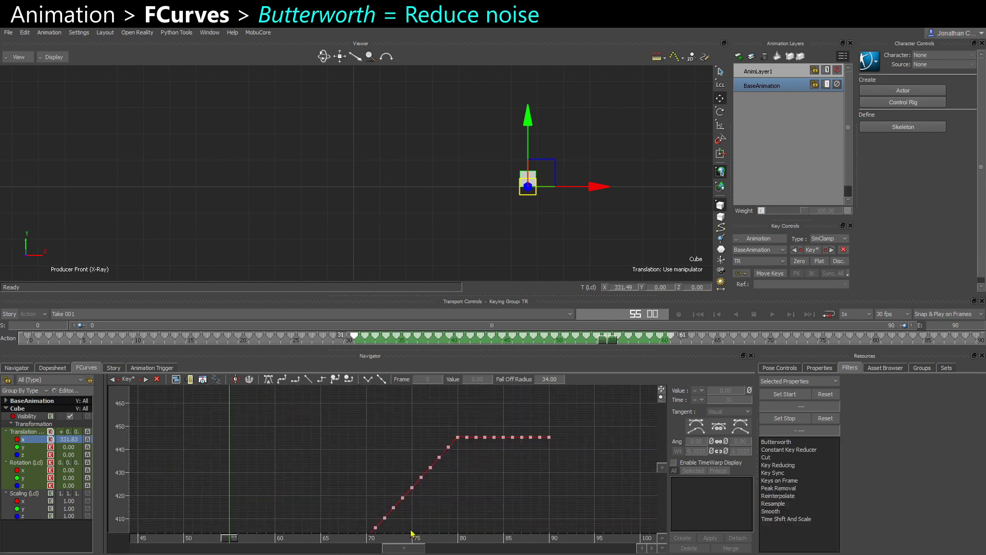
drag(401, 516, 525, 409)
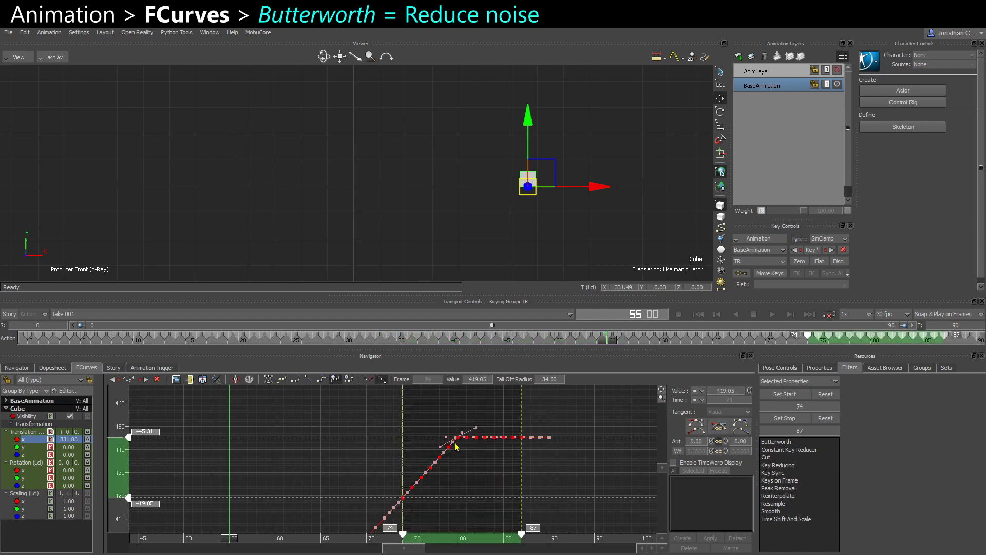
click(787, 443)
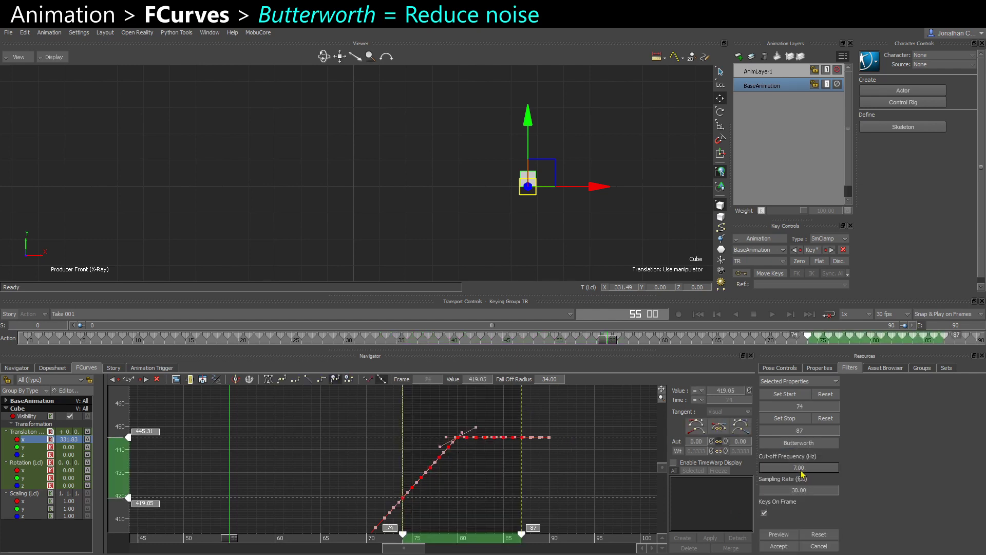
text(5)
key(Return)
click(779, 534)
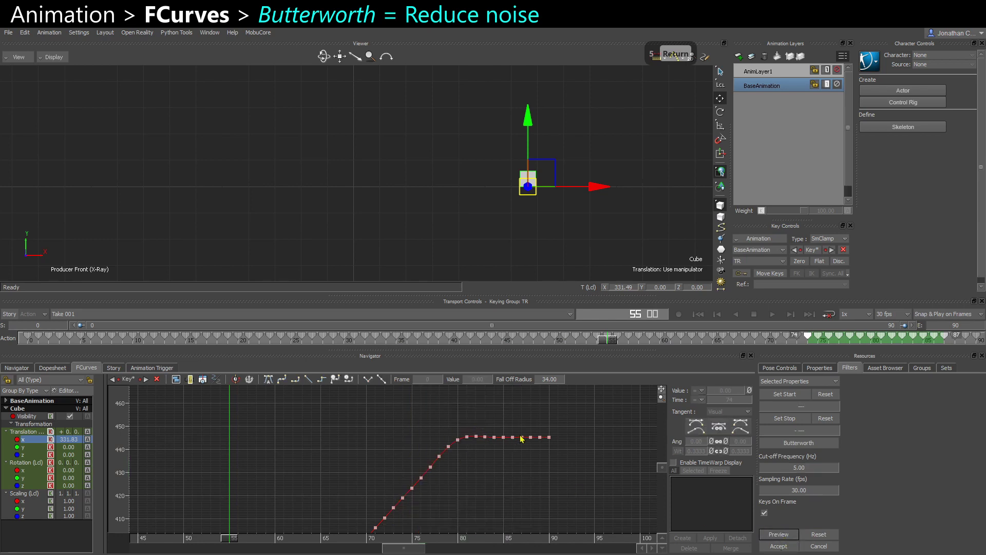
click(779, 546)
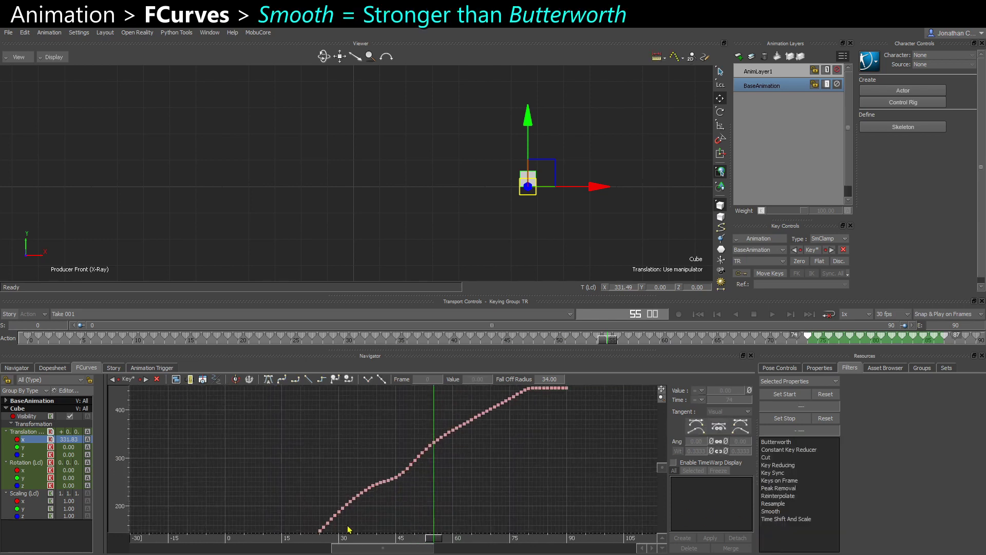
Select the X keys from frame 22 through 89 and open the Smooth filter for them
drag(341, 523, 500, 400)
shift+drag(525, 436, 577, 418)
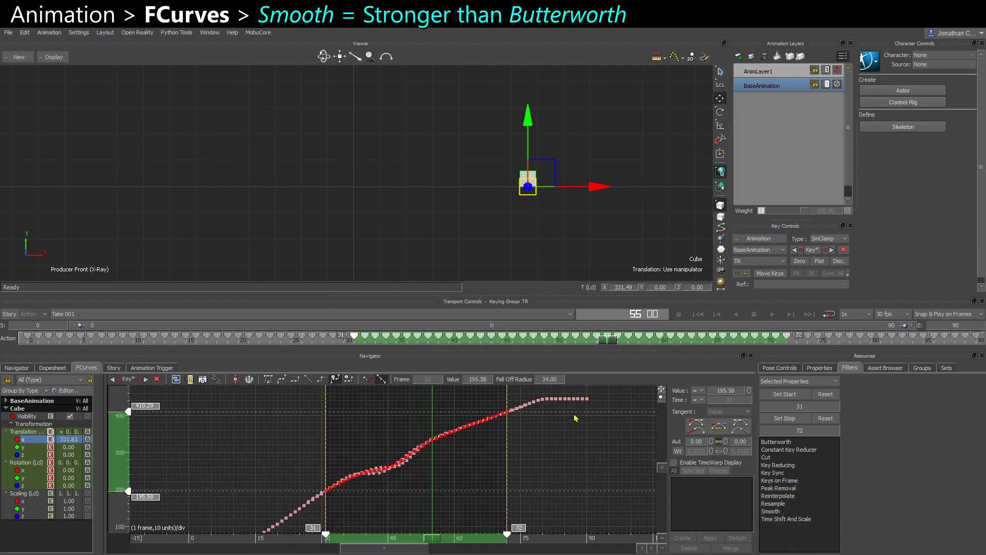
click(437, 485)
drag(301, 520, 277, 528)
click(597, 431)
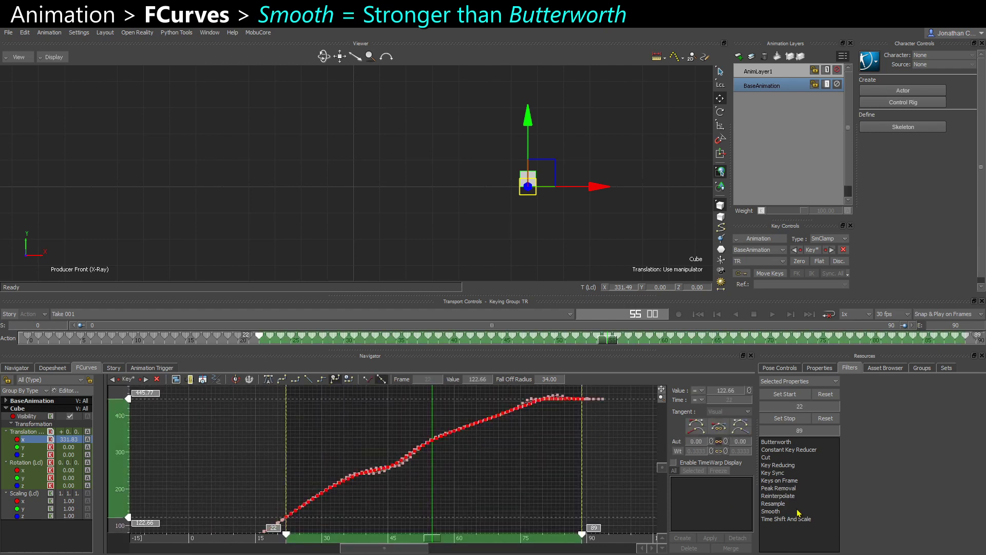
click(789, 514)
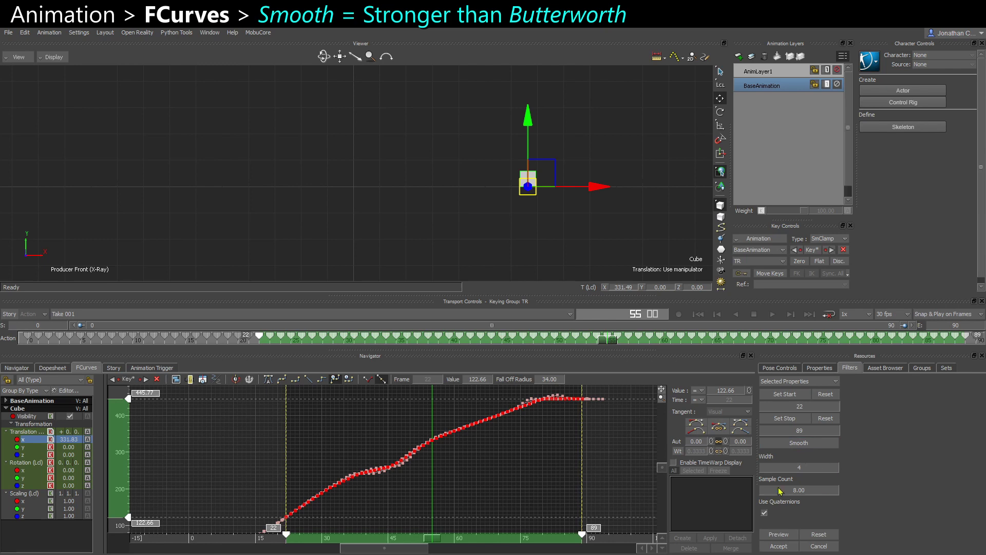
Try the Smooth filter with a width of 12 on the selected X keys and cancel it
click(797, 472)
text(12)
key(Return)
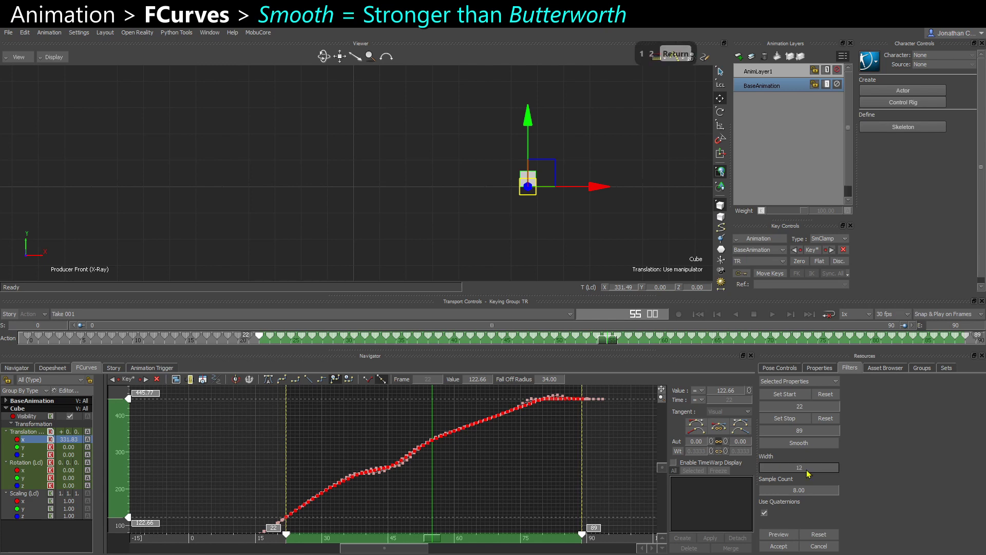
click(788, 538)
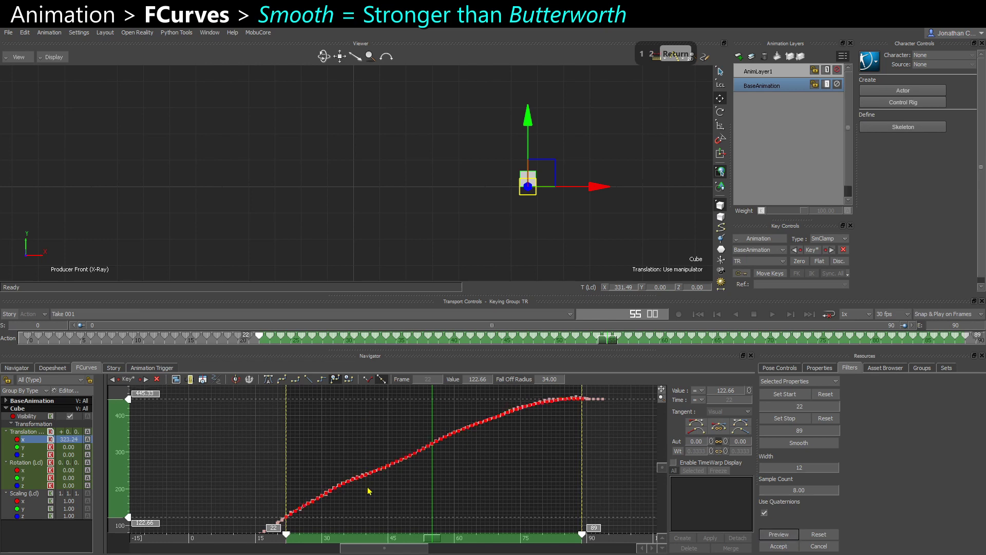
click(405, 482)
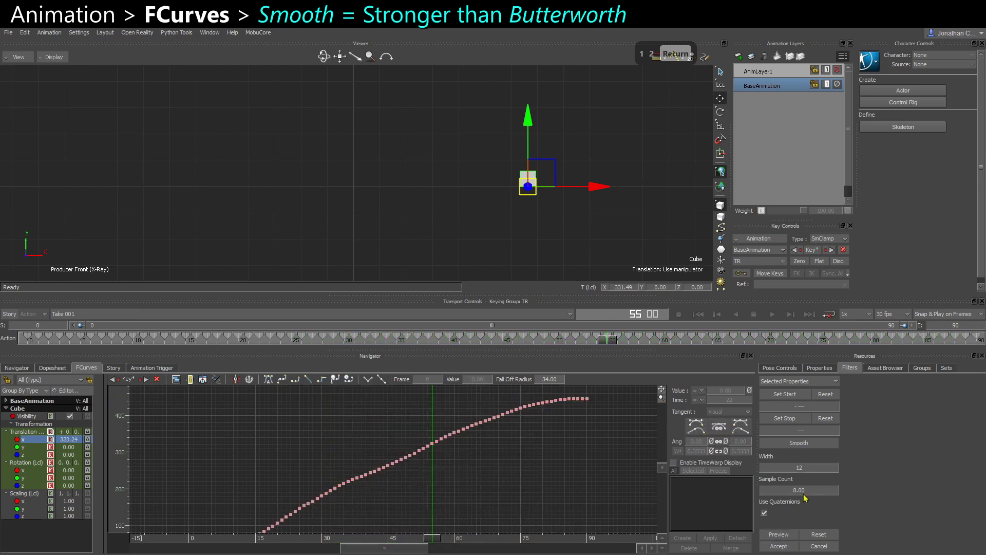
click(822, 549)
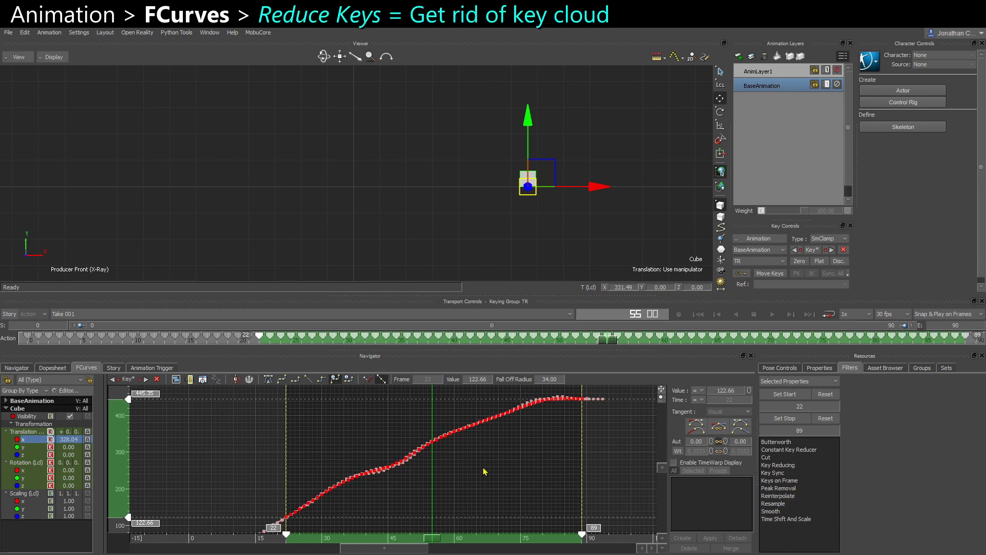
Select the X keys from frame 1 through 89 and preview the Key Reducing filter with a precision of 1.00
click(485, 472)
mouse_move(347, 488)
ctrl+mouse_down()
mouse_move(370, 437)
mouse_move(360, 501)
ctrl+mouse_up()
shift+drag(360, 500, 343, 485)
ctrl+drag(341, 509, 310, 505)
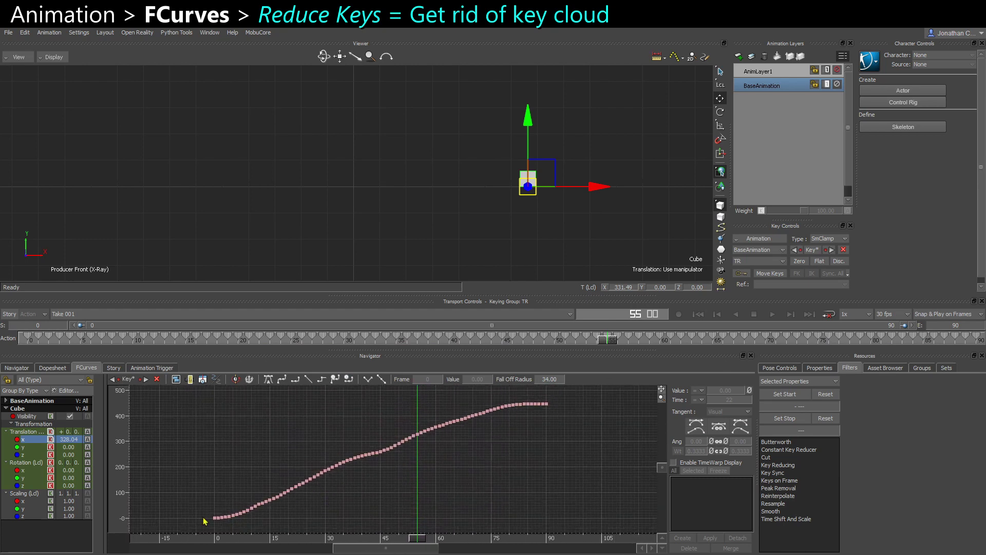
drag(217, 530, 550, 401)
shift+drag(353, 474, 410, 459)
click(777, 465)
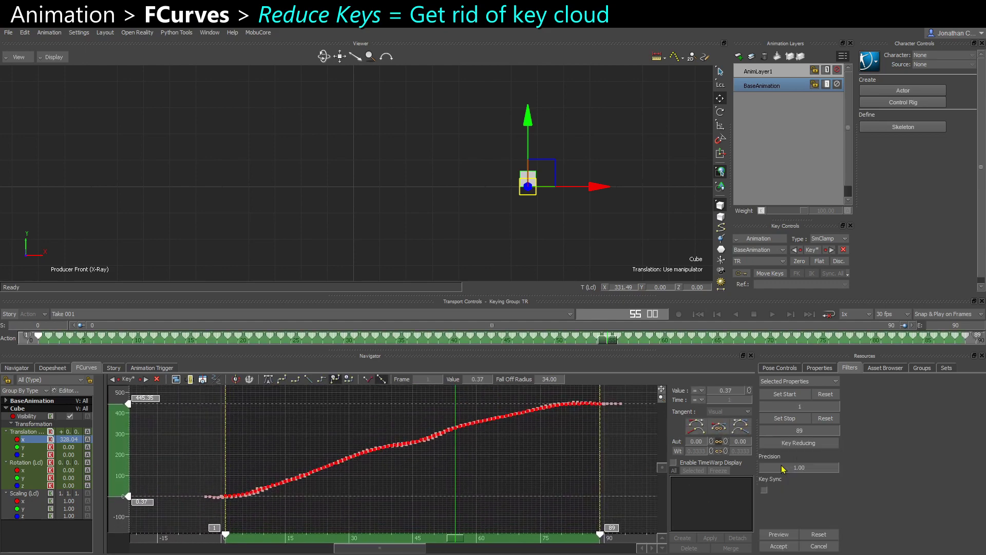
click(779, 534)
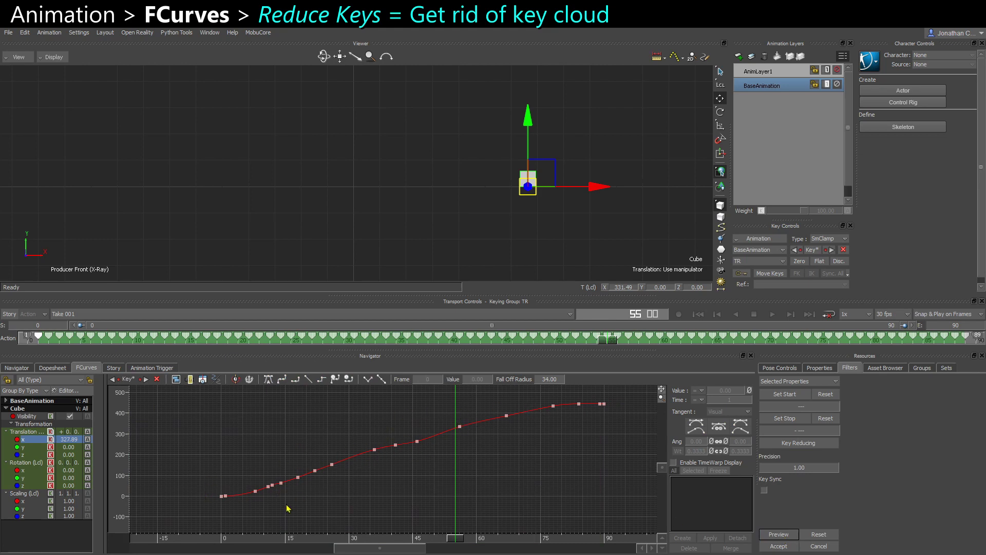
Select all the reduced keys along the X curve and change their tangent interpolation
ctrl+drag(358, 443, 370, 456)
scroll(371, 459, up, 4)
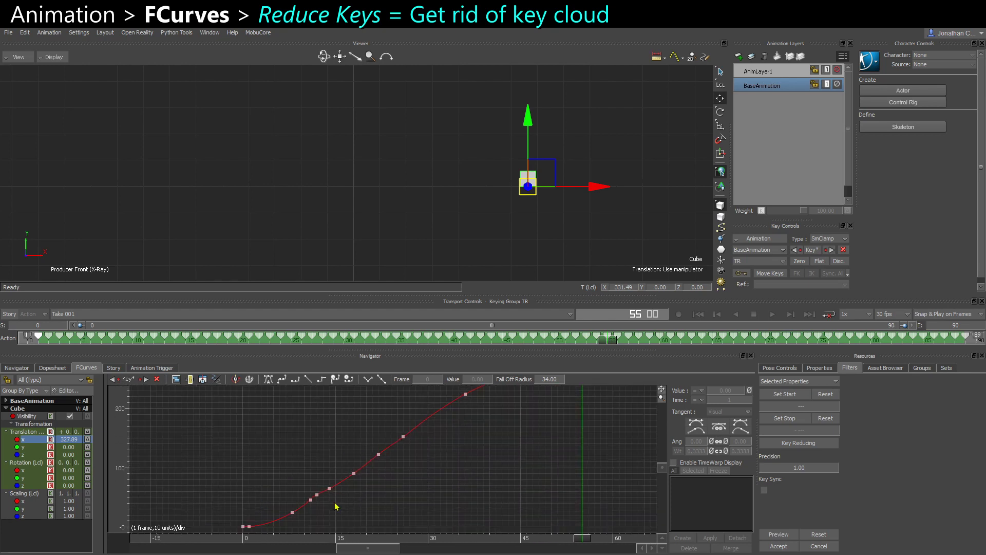
click(330, 493)
ctrl+drag(413, 496, 302, 418)
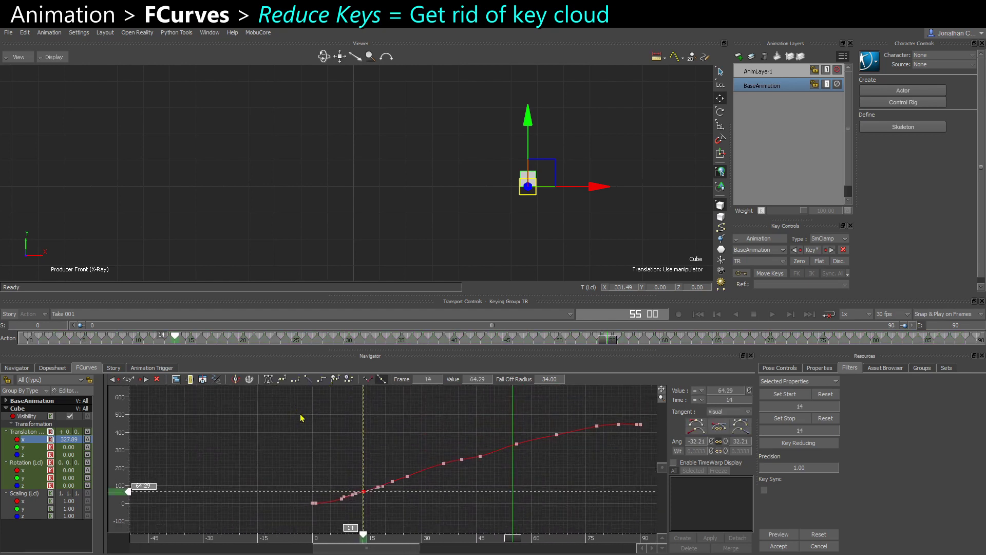
shift+drag(404, 419, 319, 428)
click(328, 430)
drag(209, 522, 619, 408)
click(268, 380)
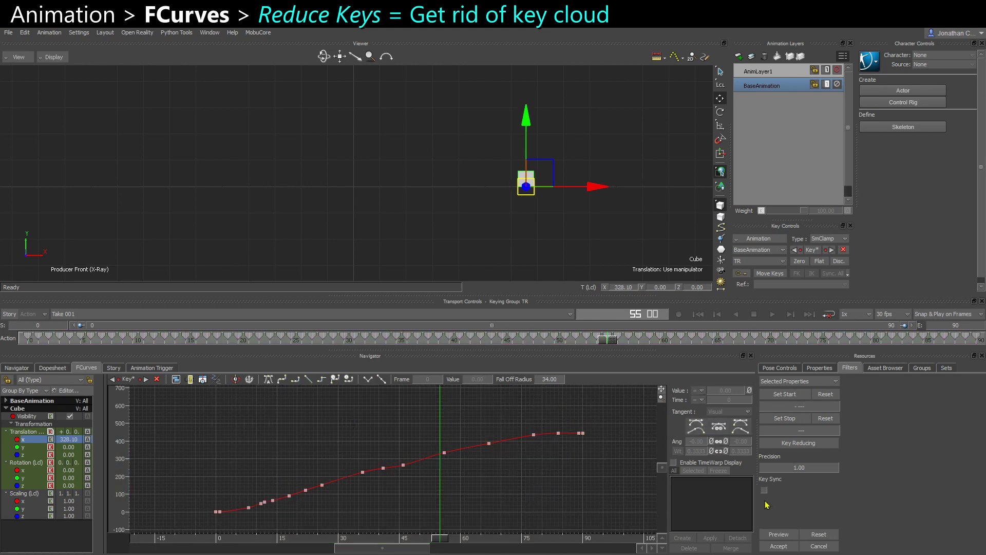
Set the Key Reducing precision to 8 and preview the filter on all the X keys
drag(800, 469, 715, 462)
text(8)
key(Return)
drag(188, 517, 602, 401)
click(778, 534)
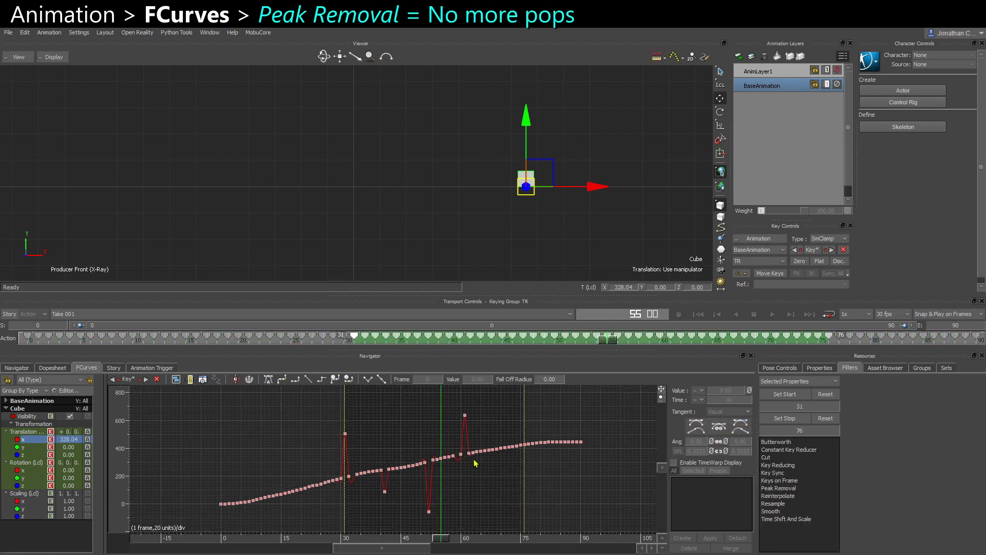
Select the section of X keys containing the spikes and apply the Peak Removal filter to it
click(275, 429)
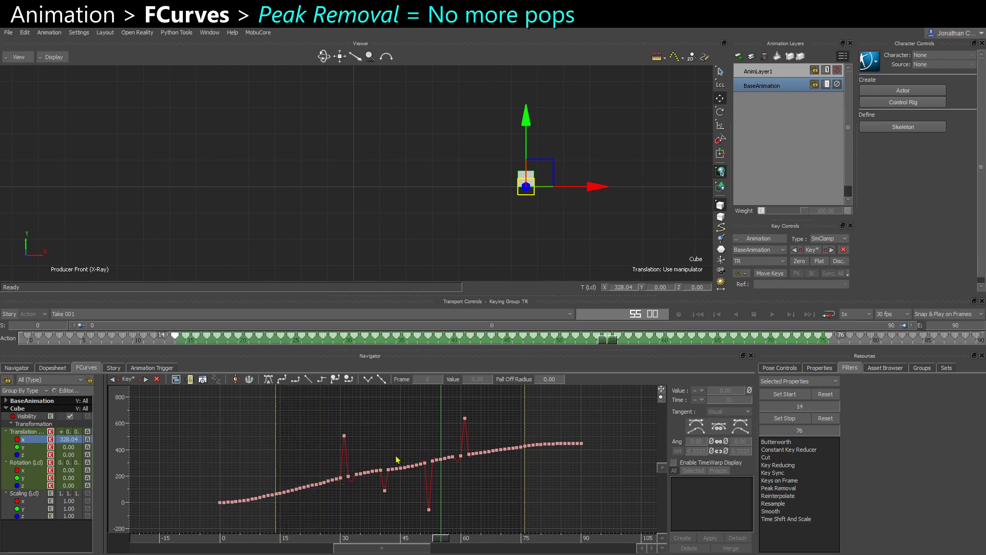
ctrl+drag(424, 494, 485, 476)
drag(280, 411, 487, 503)
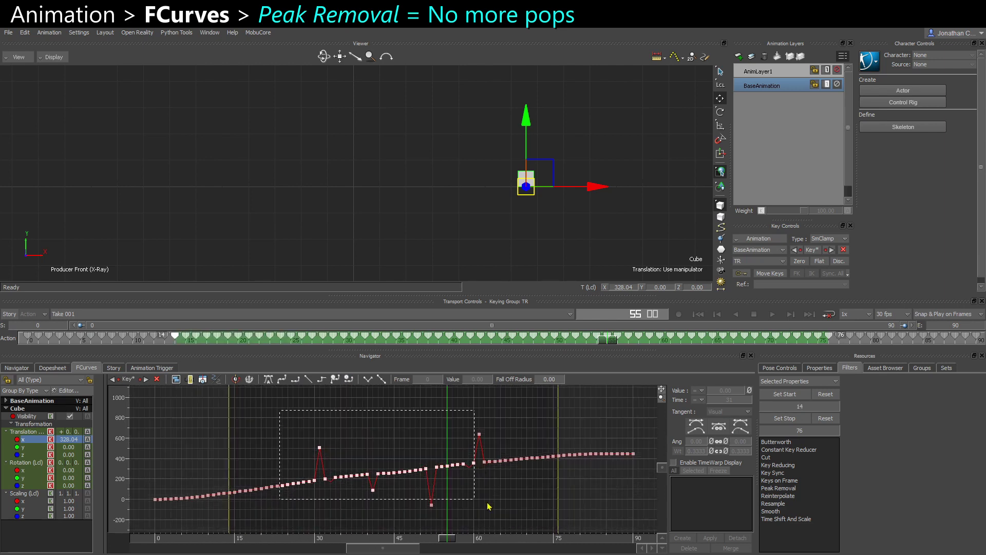
click(774, 489)
click(779, 536)
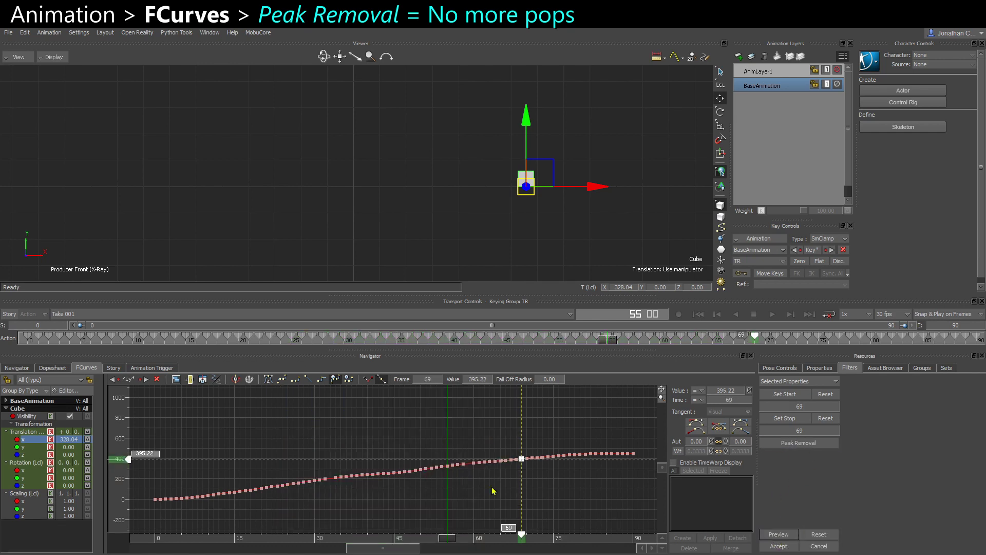
click(778, 546)
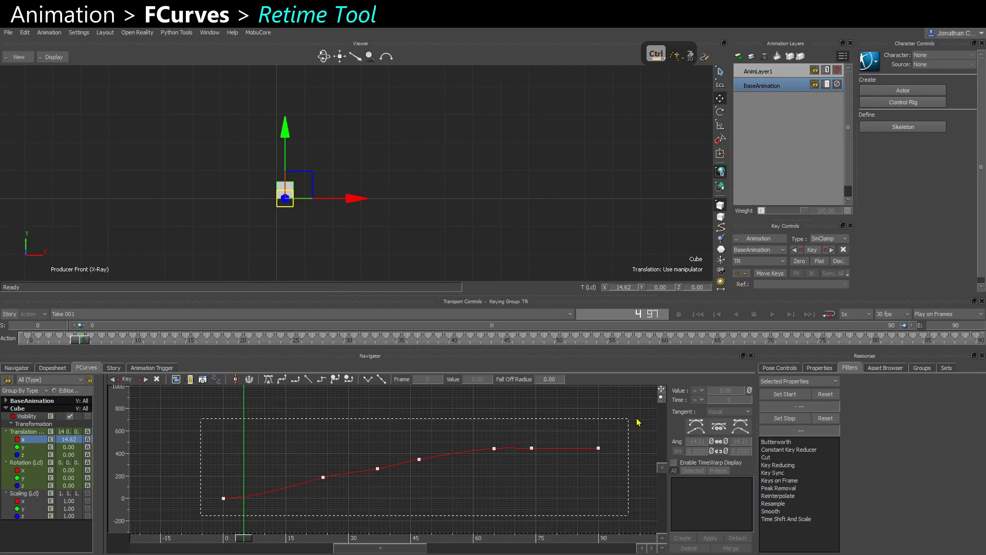
Activate the Retime tool on the X curve and add retime markers at about frames 5, 23, 41, 65 and 87
click(190, 379)
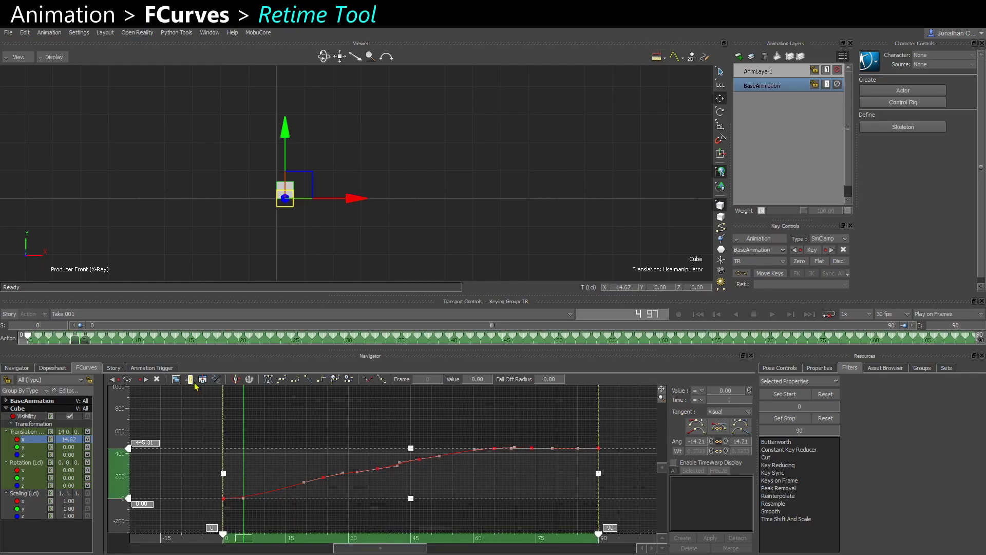
click(235, 380)
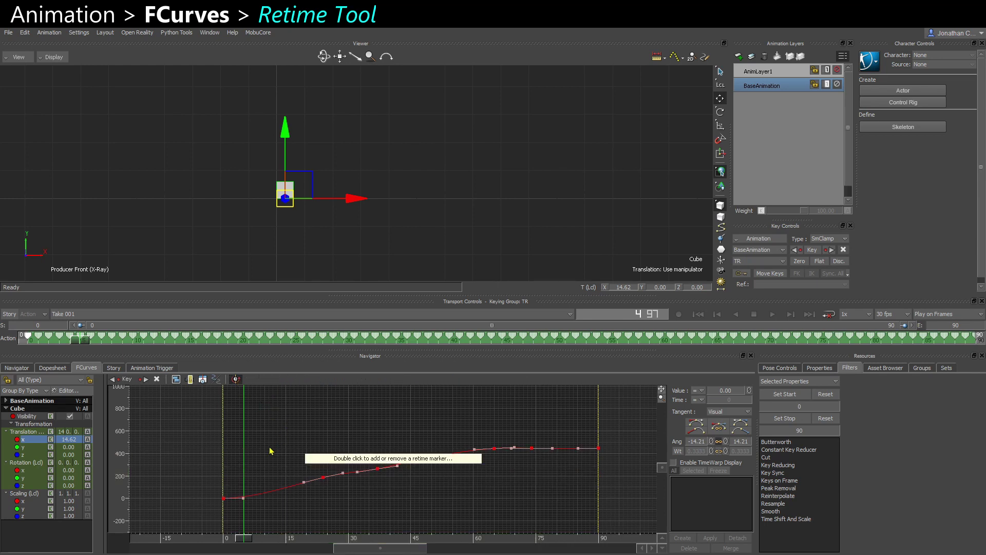
double_click(247, 486)
double_click(319, 454)
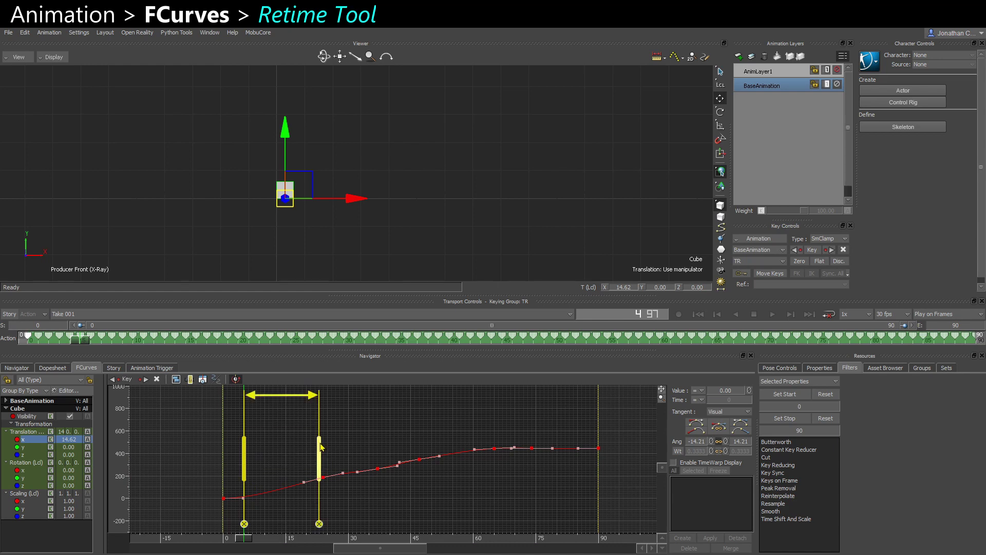
double_click(395, 440)
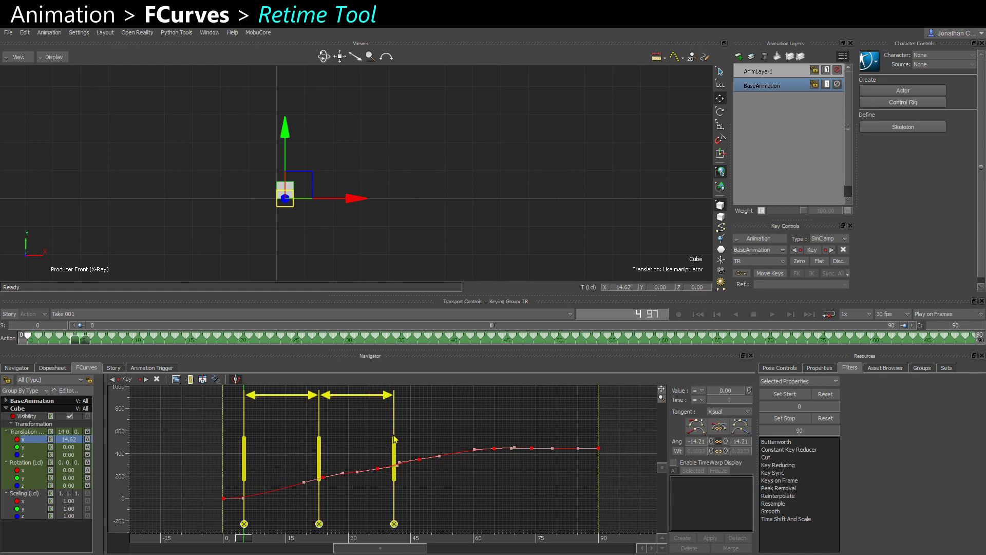
double_click(495, 437)
double_click(586, 443)
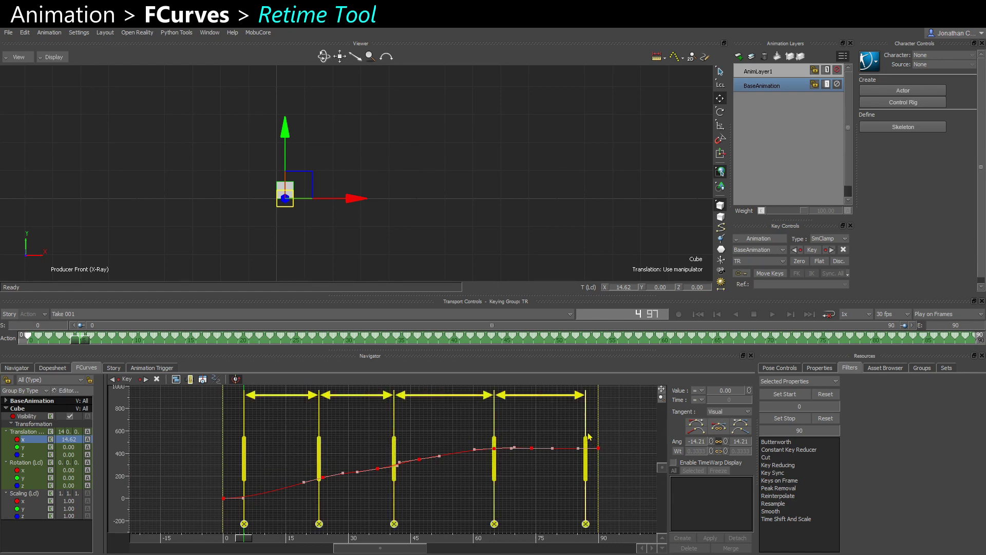
Retime the X curve by moving the fourth marker to about frame 66 and the third marker to about frame 51
mouse_move(494, 475)
mouse_down()
mouse_move(446, 477)
mouse_move(498, 478)
mouse_up()
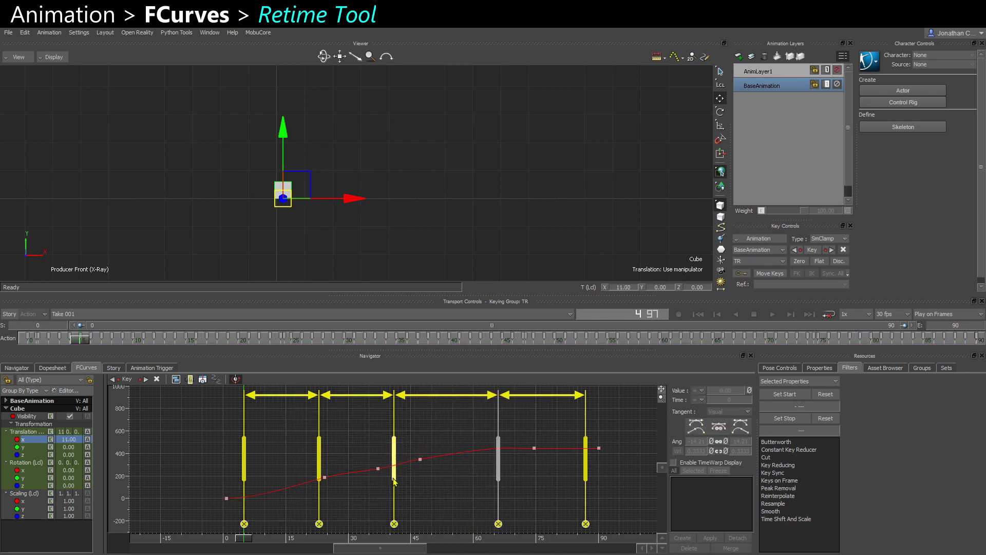
drag(394, 479, 435, 479)
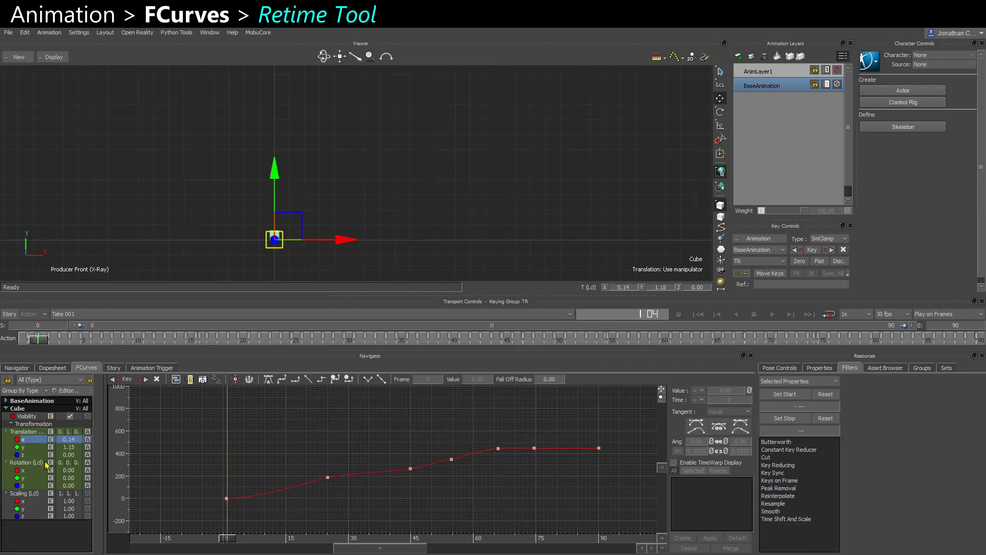
Add the cube's Translation Y curve to the selection so it displays together with the X curve
ctrl+click(22, 447)
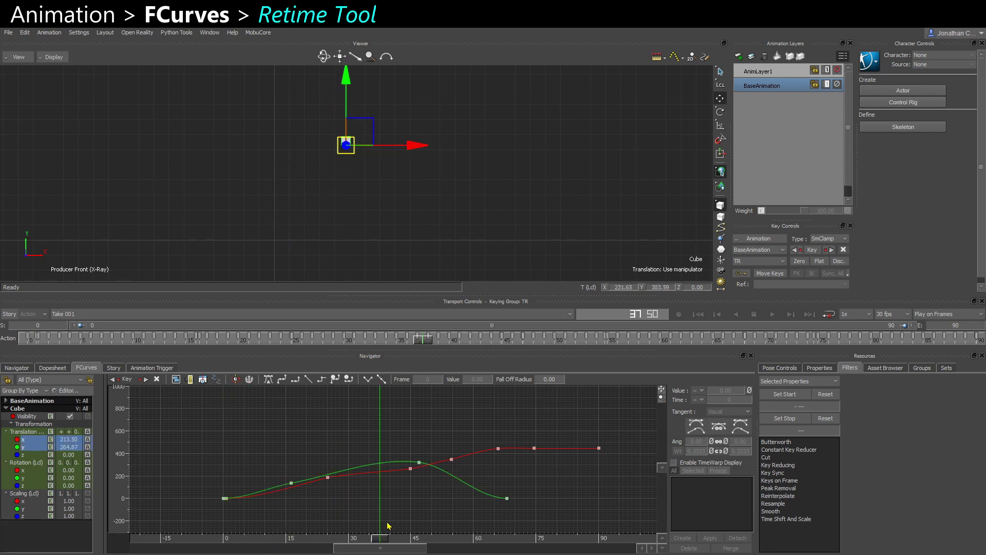